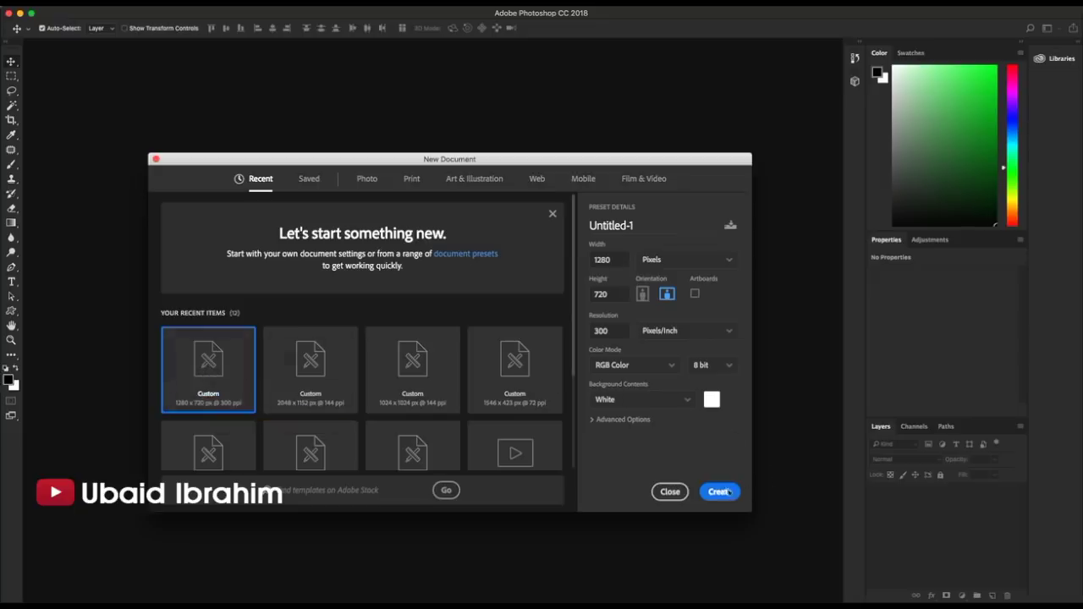
- Create a 1280 × 720 px, 300 ppi RGB document with a white background and add an empty layer
key(Return)
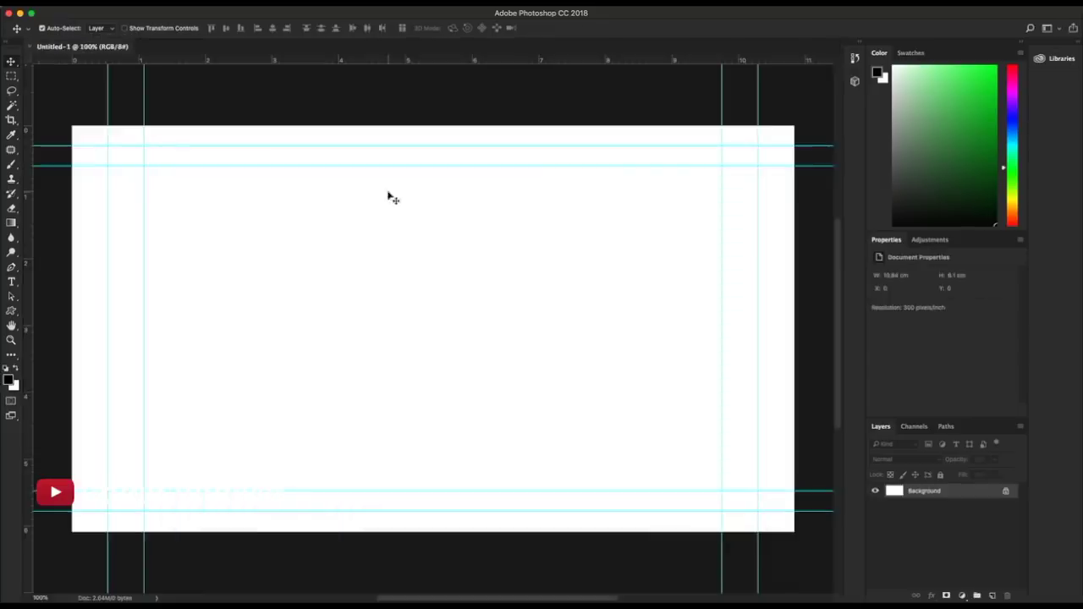
click(992, 596)
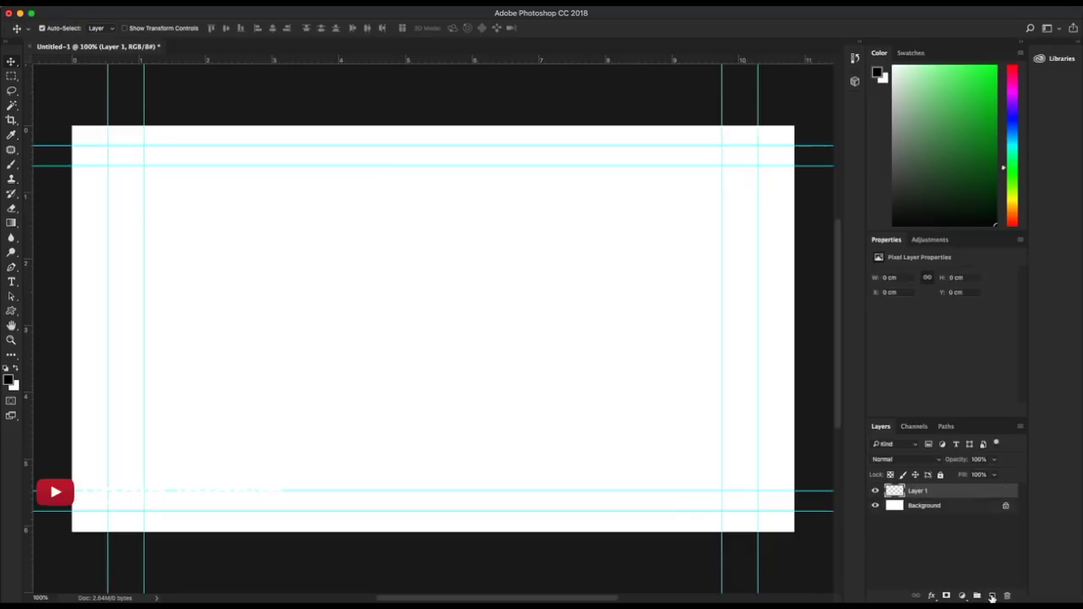
- Fill a full-width rectangular strip along the canvas's upper edge with black on the new layer, leaving nothing selected
click(11, 76)
drag(71, 125, 799, 203)
click(10, 381)
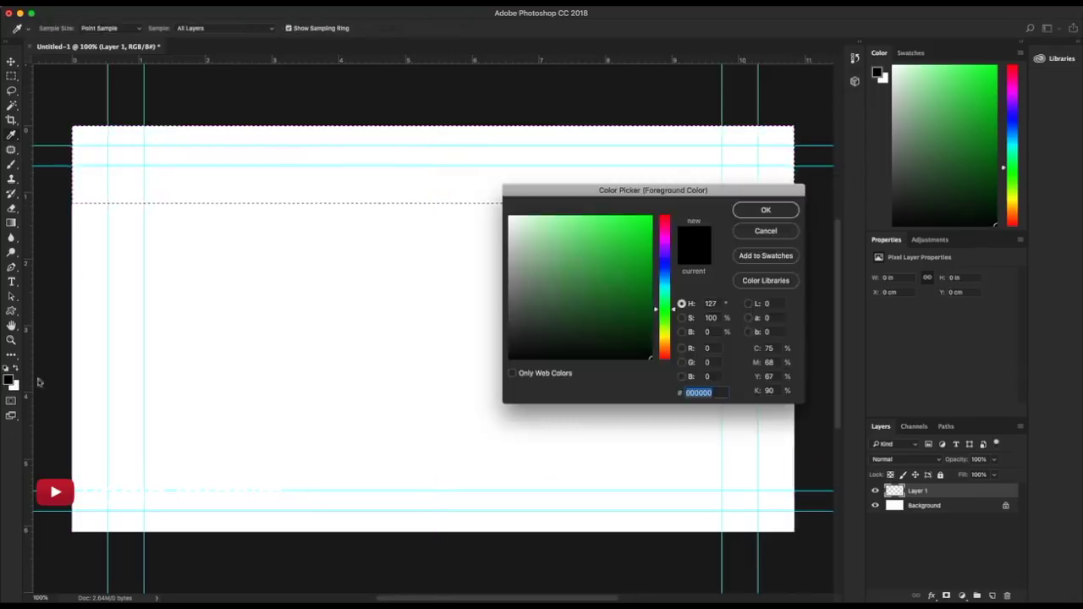
click(765, 211)
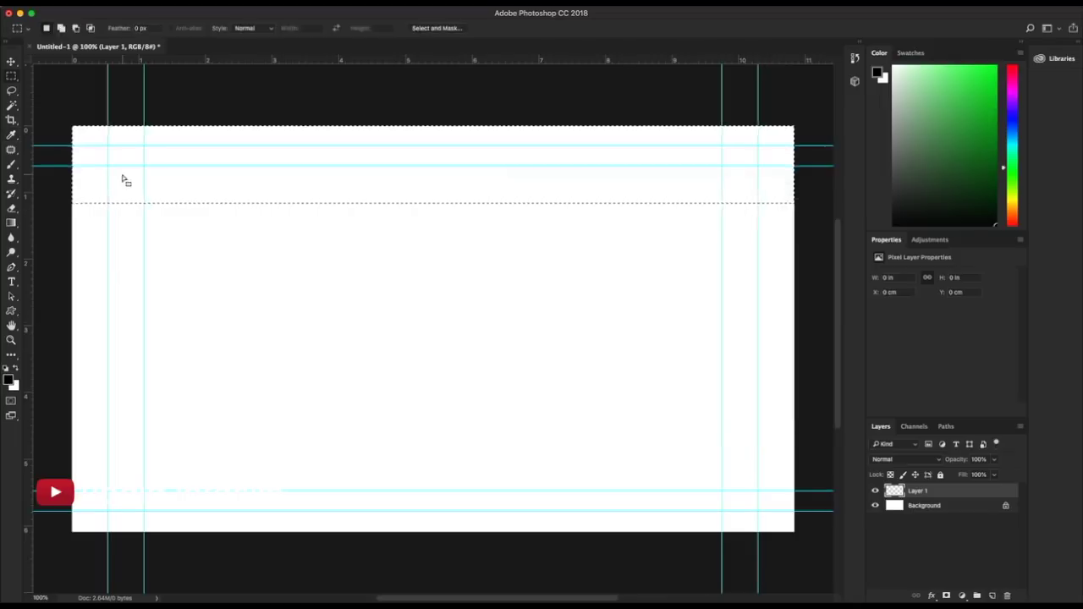
key(alt+BackSpace)
key(super+d)
- Duplicate the black bar and align the copy with the canvas's lower edge
click(12, 61)
right_click(505, 183)
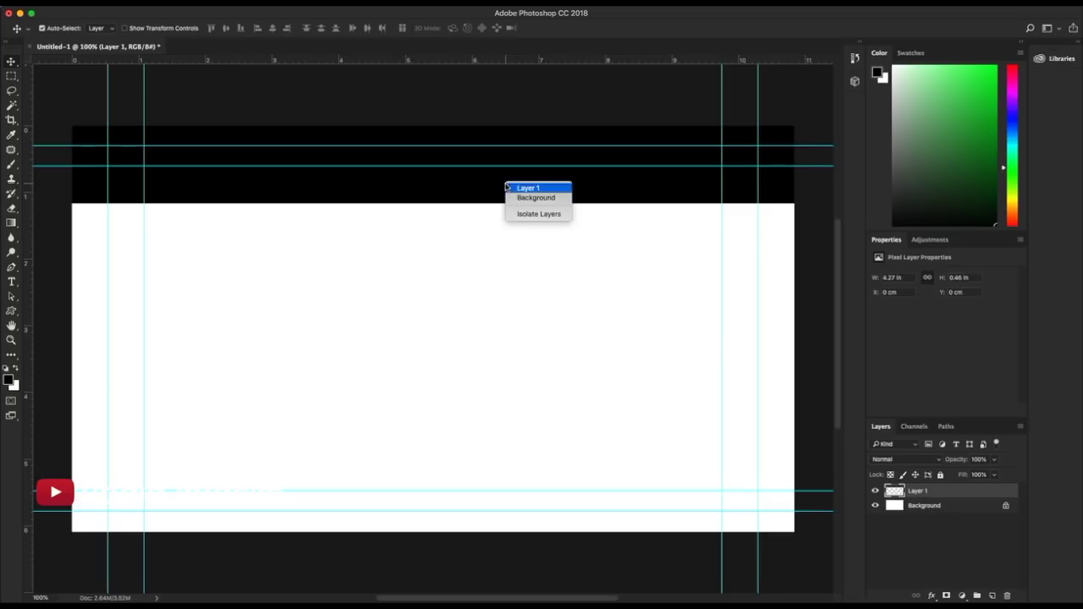
click(508, 186)
drag(495, 186, 495, 515)
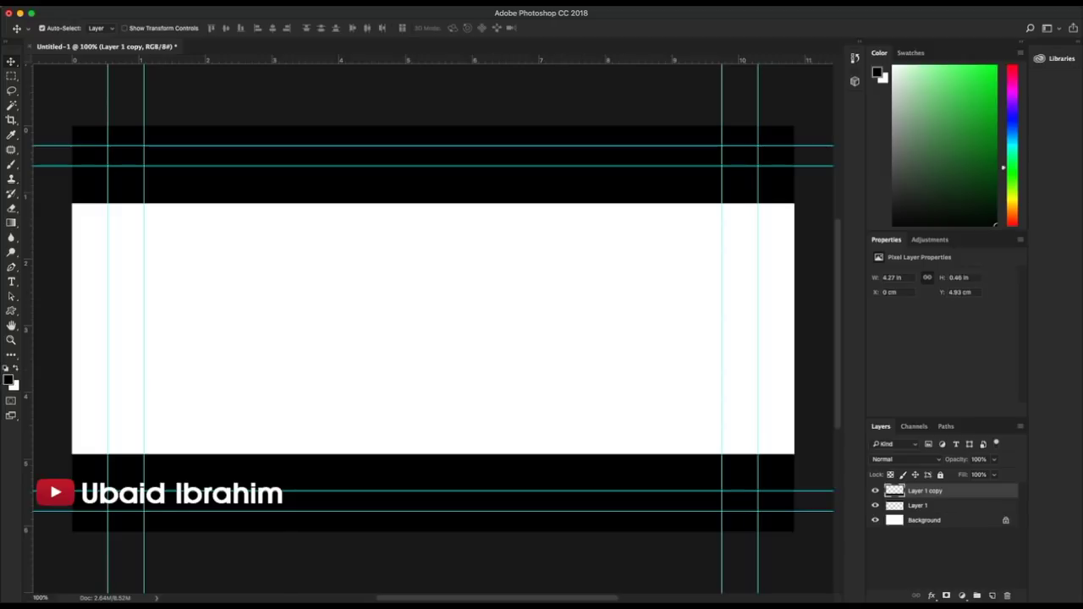
- Hide Photoshop and open PicsArt_10-21-04.16.00.png from the desktop's untitled folder 7 in Adobe Photoshop CC 2018
click(59, 2)
click(63, 72)
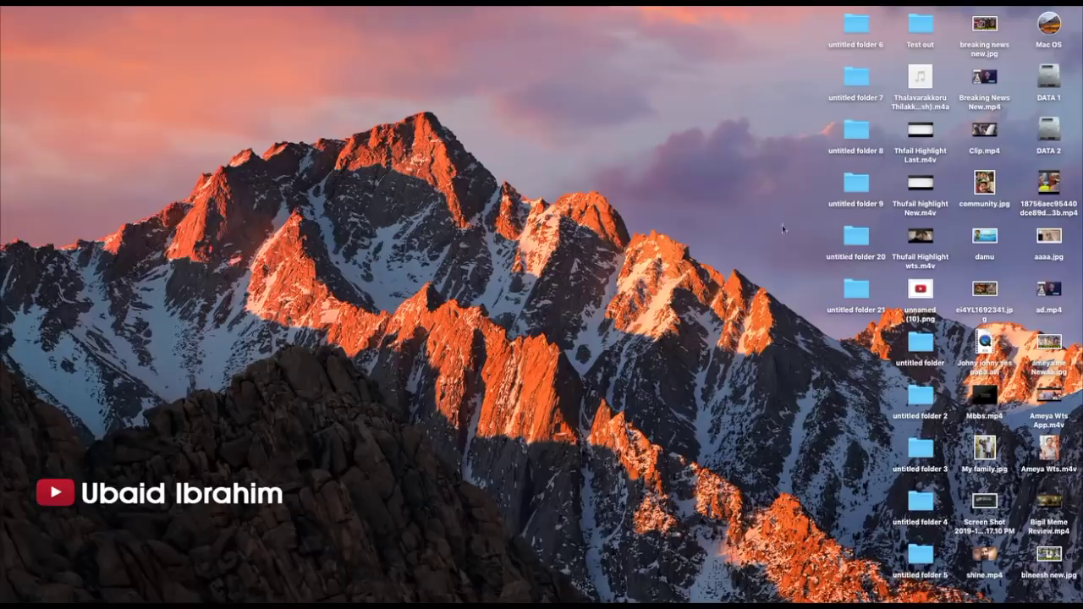
double_click(857, 78)
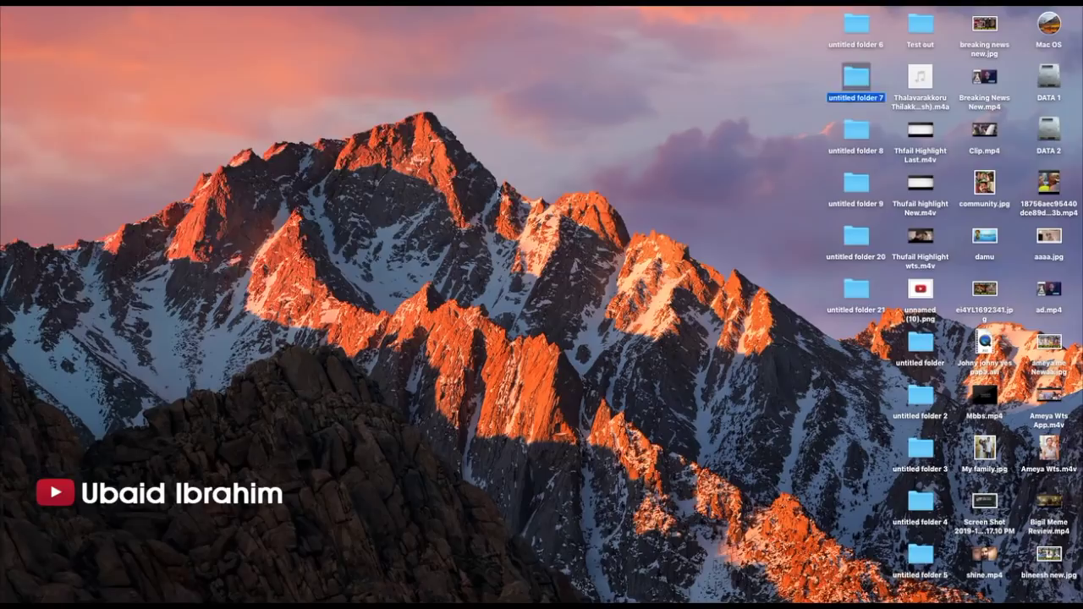
right_click(305, 118)
mouse_move(332, 132)
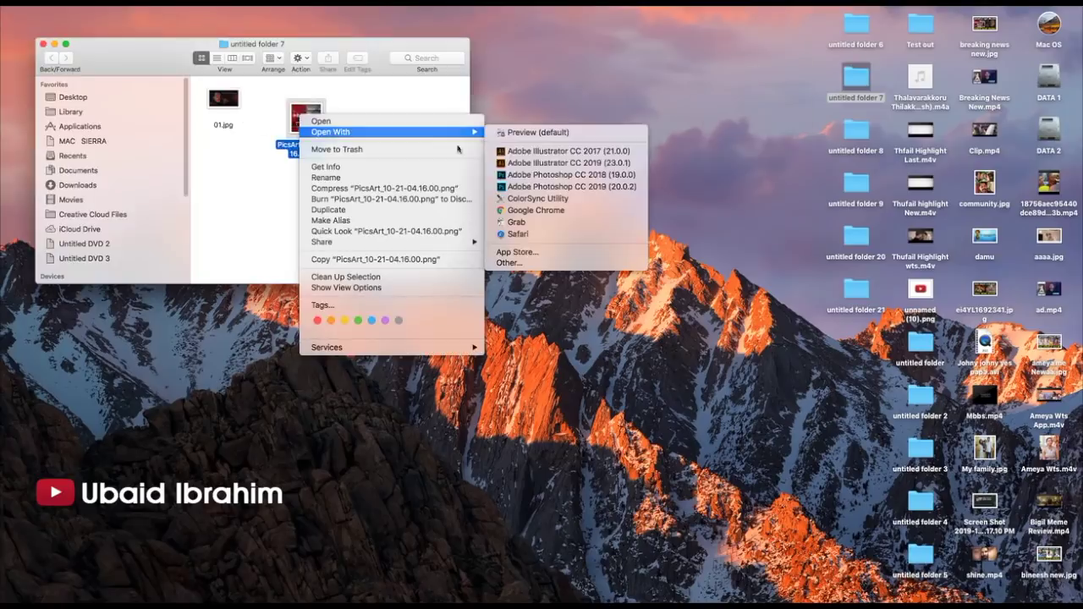
click(571, 175)
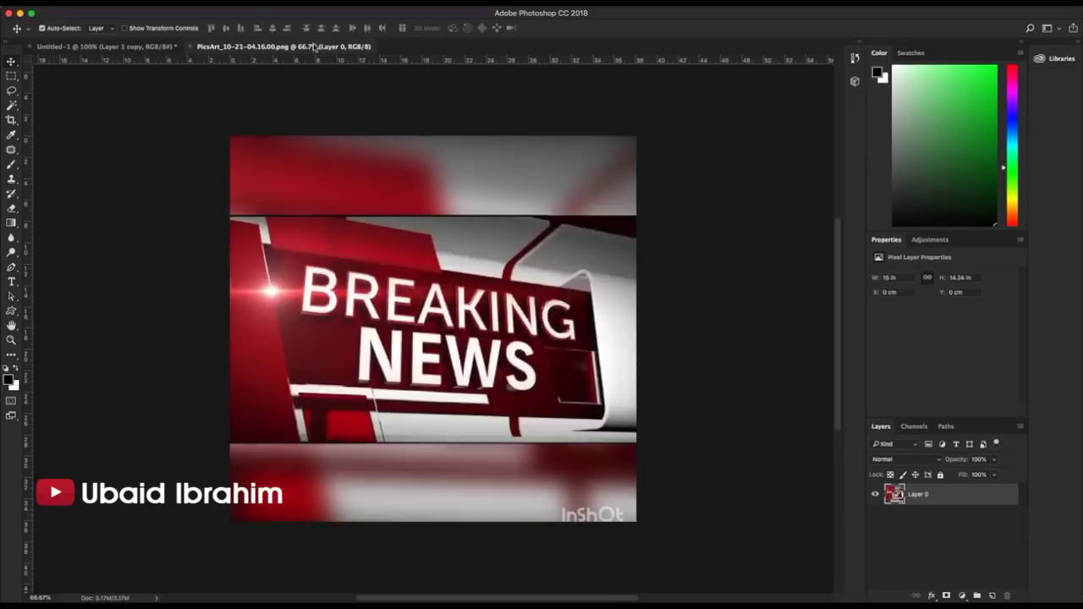
- Bring the BREAKING NEWS image into the Untitled-1 document and scale it down to about 1.86 × 1.76 in on the canvas's left side
drag(313, 47, 313, 98)
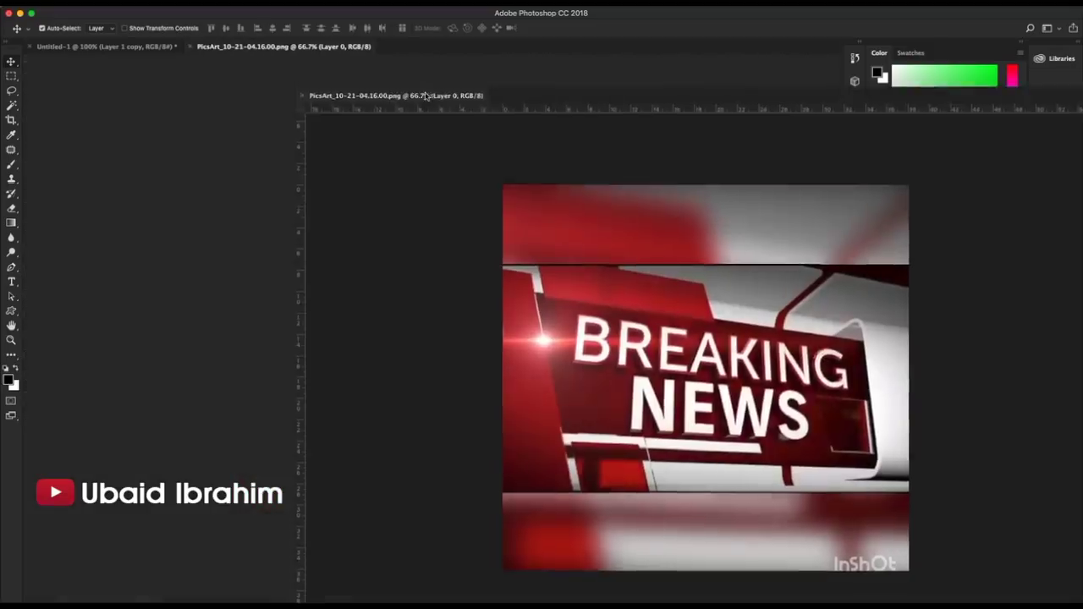
drag(427, 186, 178, 259)
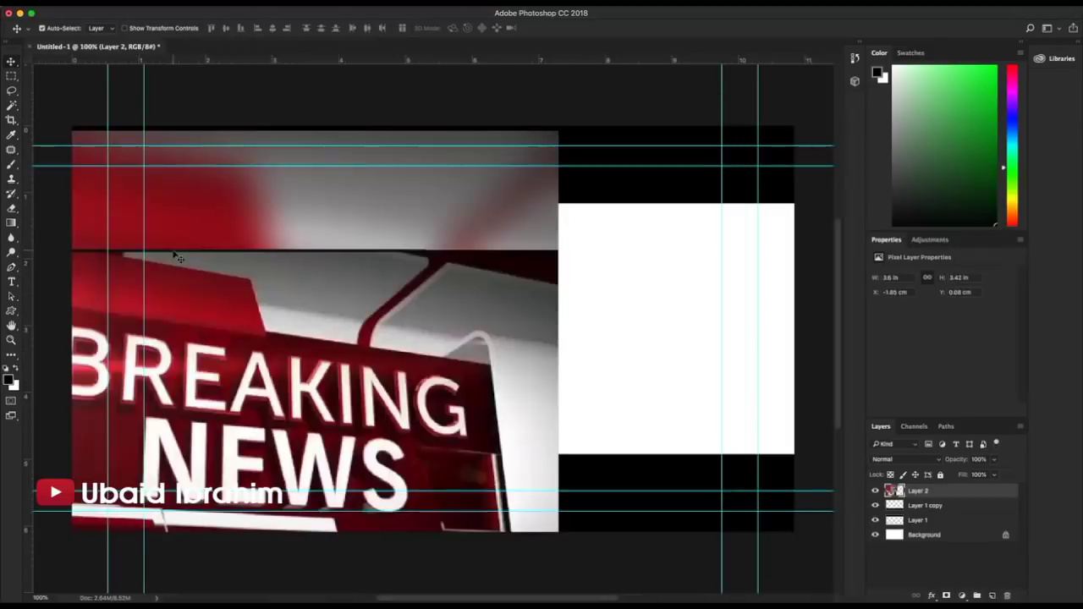
key(ctrl+t)
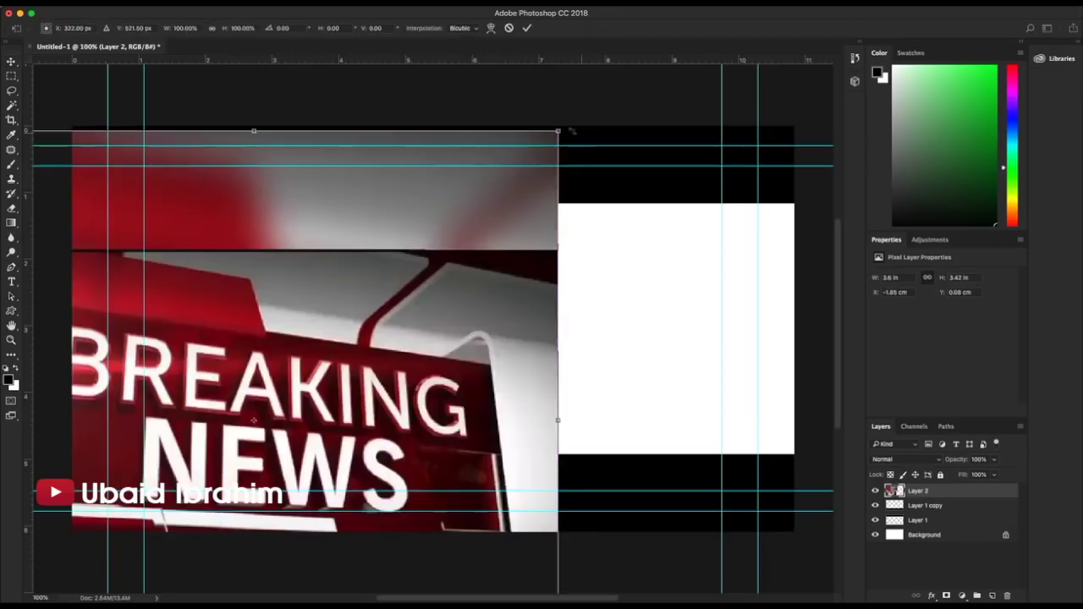
drag(557, 131, 298, 235)
key(Return)
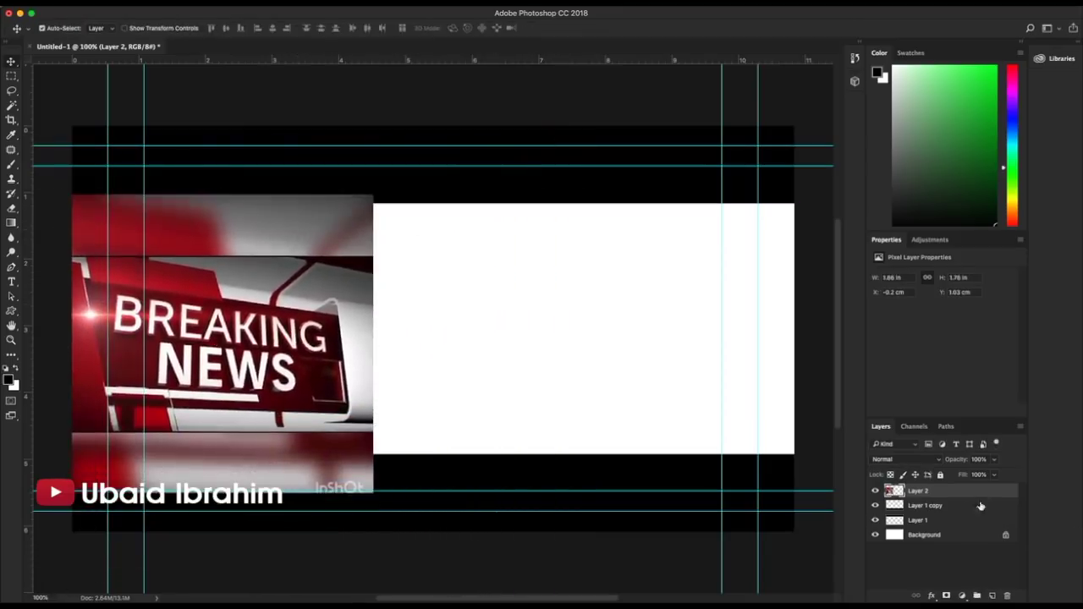
- Place the news image's layer beneath both black bar layers and shift the image slightly left
drag(954, 493, 954, 523)
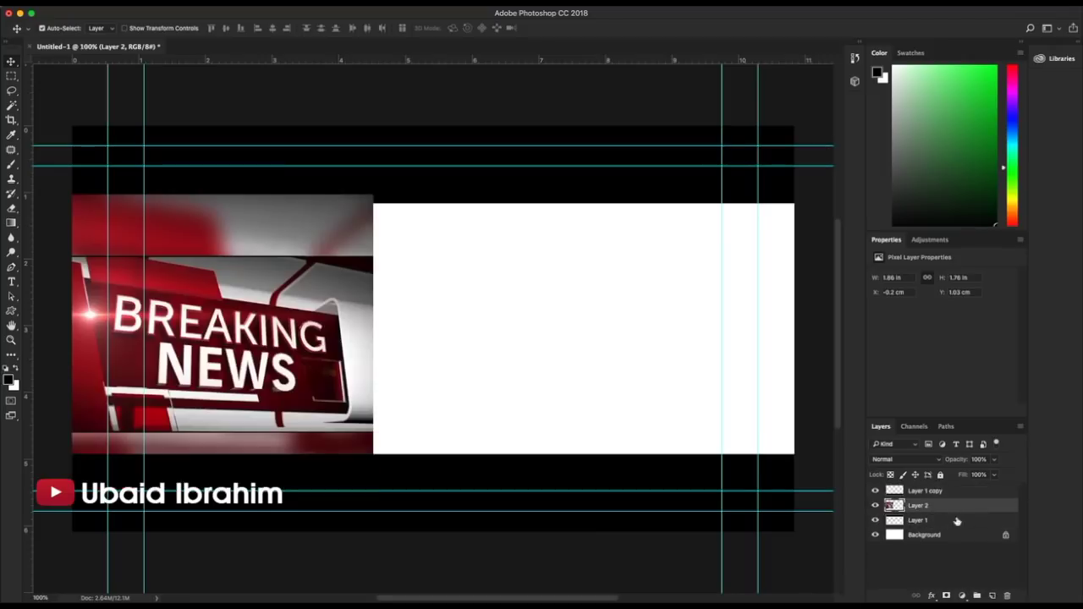
right_click(313, 362)
click(321, 369)
drag(302, 335, 295, 333)
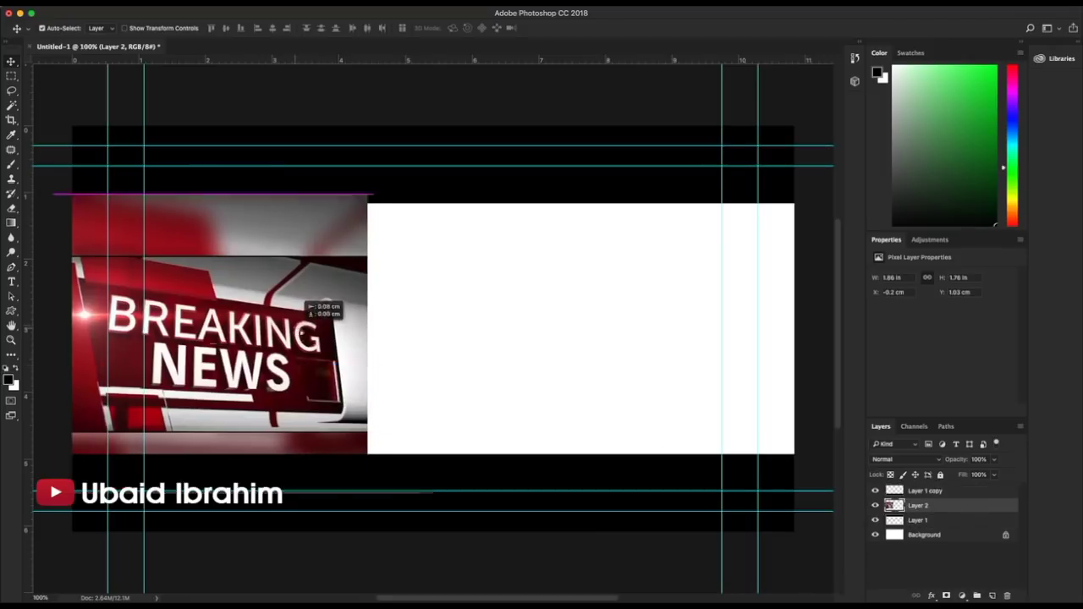
drag(949, 509, 951, 524)
- Enlarge the news image to about 2.46 × 2.33 in so it fills the left area between the bars, and nudge it left
right_click(263, 299)
click(280, 297)
key(super+t)
drag(369, 195, 417, 146)
drag(265, 275, 297, 275)
key(Return)
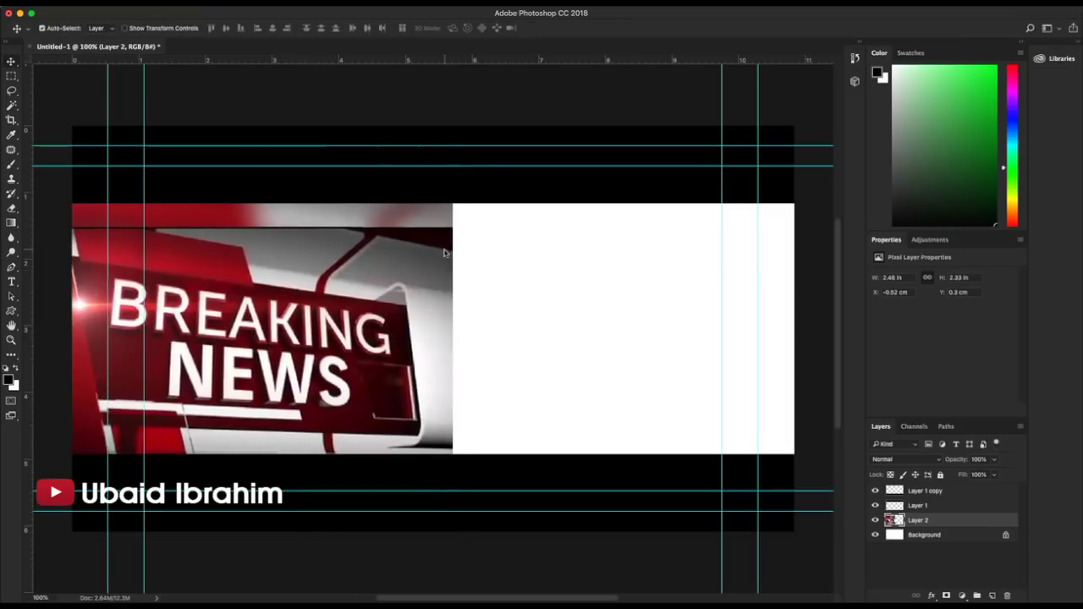
key(Left)
key(Left)
key(Left)
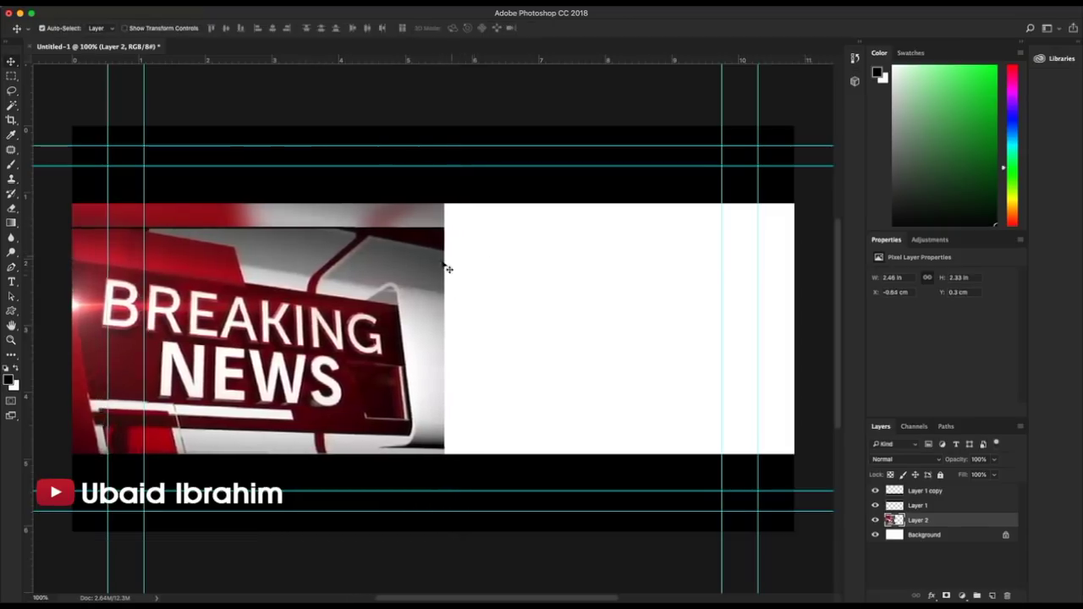
- Hide Photoshop and open 01.jpg from untitled folder 7 in Adobe Photoshop CC 2018, accepting the default Camera Raw settings
click(61, 10)
click(68, 70)
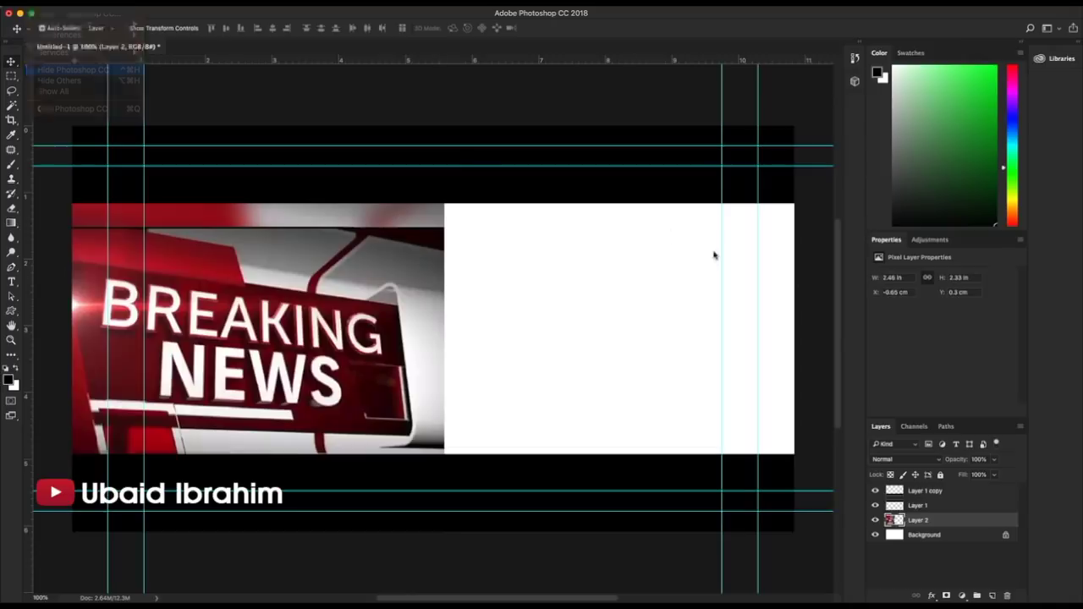
right_click(233, 100)
mouse_move(262, 114)
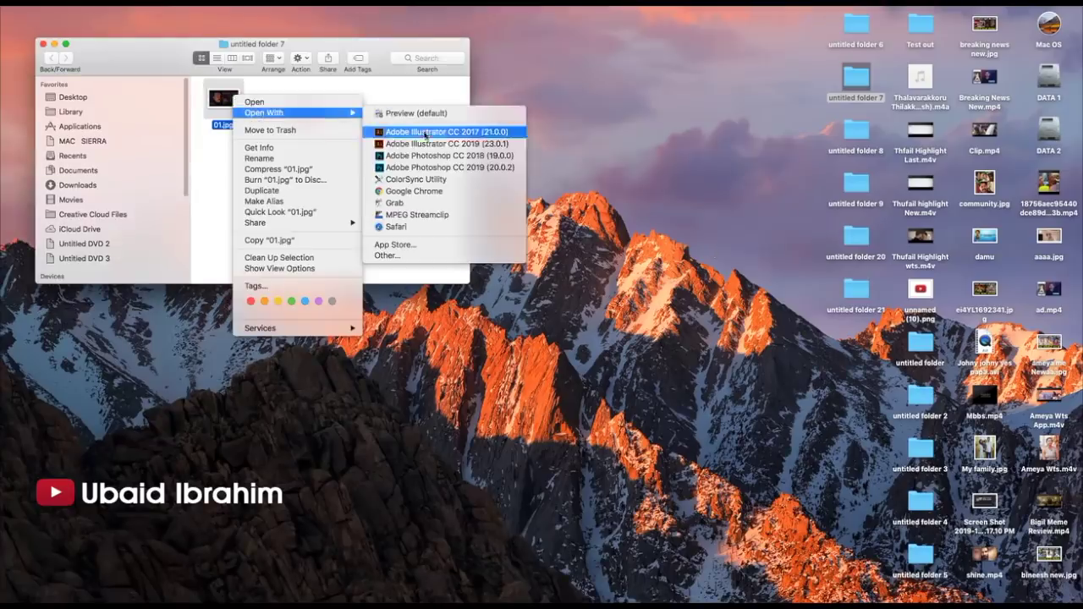
click(449, 156)
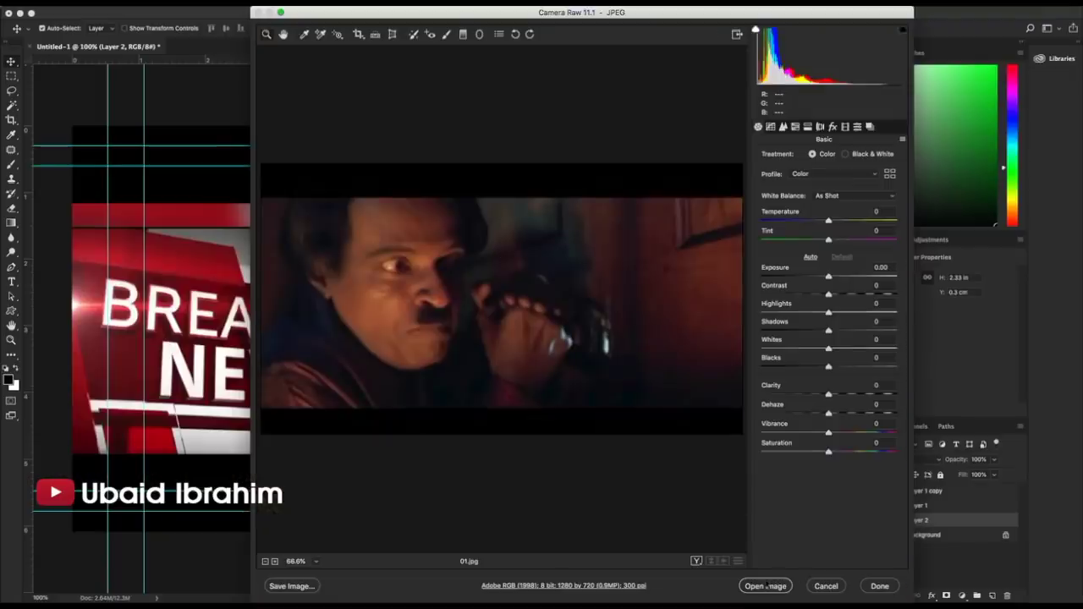
key(Return)
- Select the left part of the 01.jpg scene between its black borders and move it into the Untitled-1 document
drag(243, 50, 321, 103)
key(m)
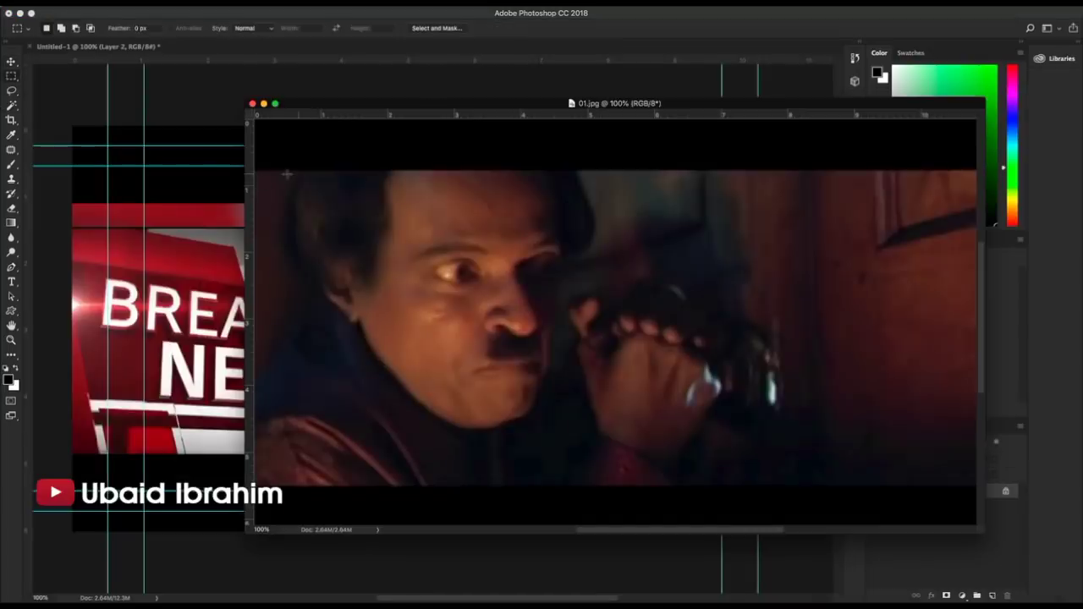
drag(257, 170, 765, 487)
key(v)
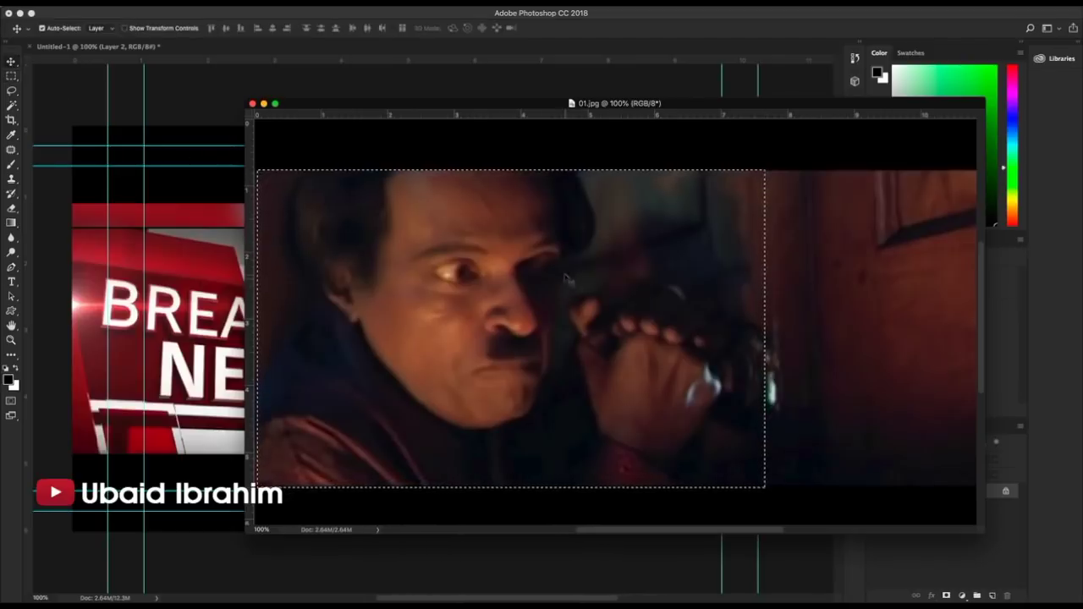
key(shift+Left)
drag(155, 275, 546, 279)
- Scale the man's photo to about 61% and place it in the white area beside the news image
key(ctrl+t)
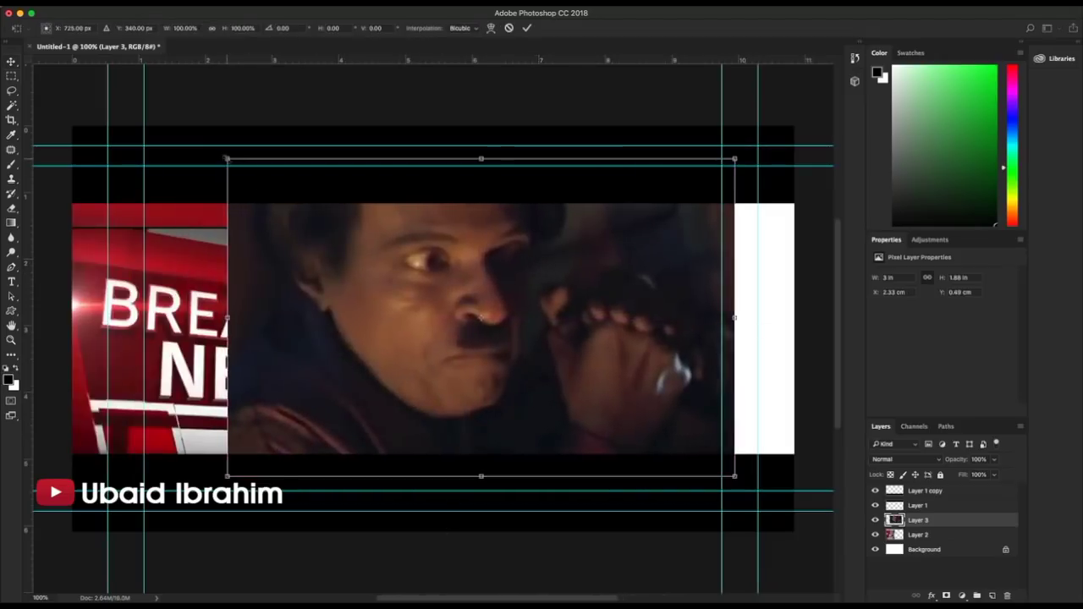
drag(228, 159, 328, 219)
drag(509, 257, 616, 269)
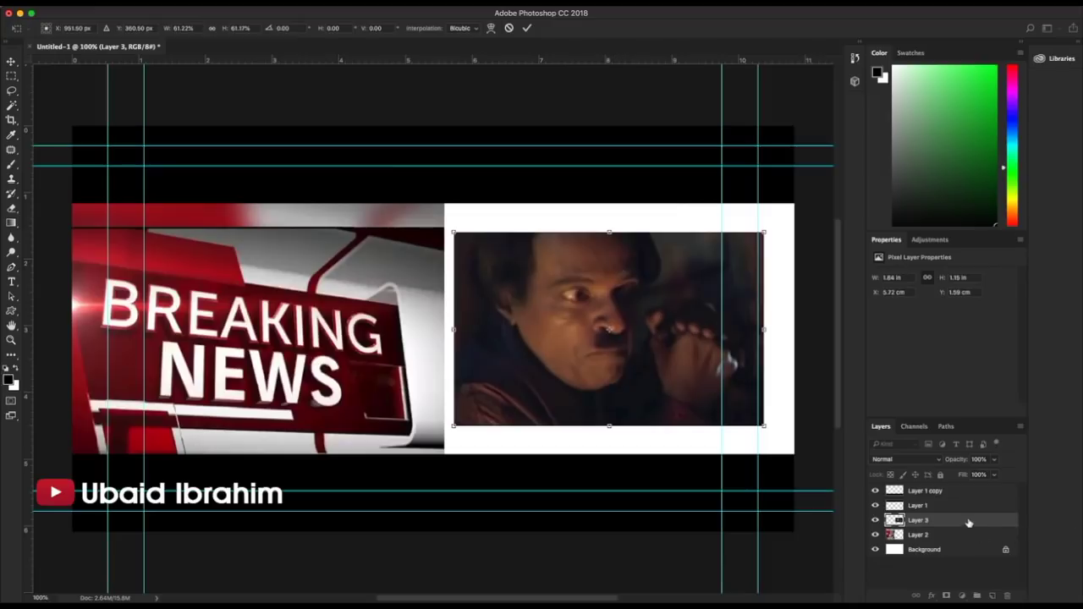
key(Return)
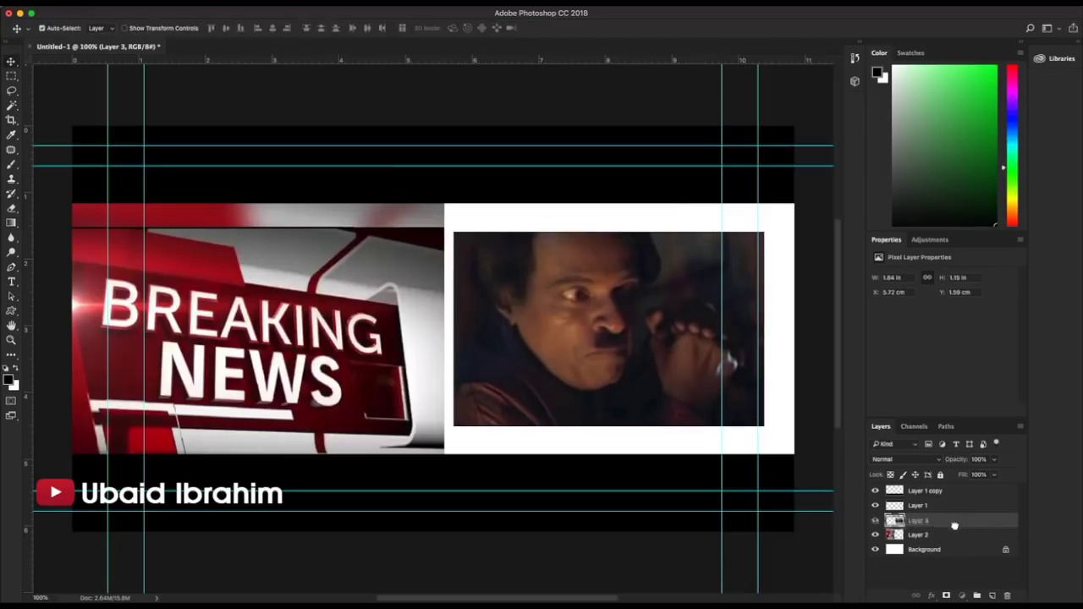
- Put the man's photo layer beneath the news image layer, enlarge it to about 2.5 × 1.56 in to cover the white area, and nudge it down
drag(918, 519, 918, 541)
right_click(496, 311)
click(508, 313)
key(super+t)
drag(452, 232, 398, 197)
key(Return)
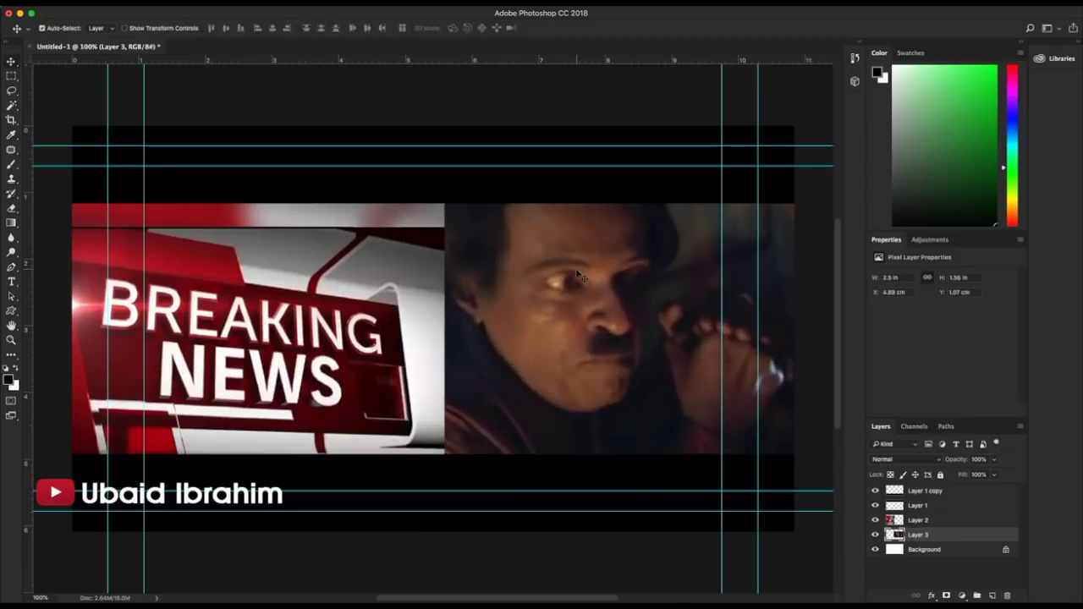
key(Down)
key(Down)
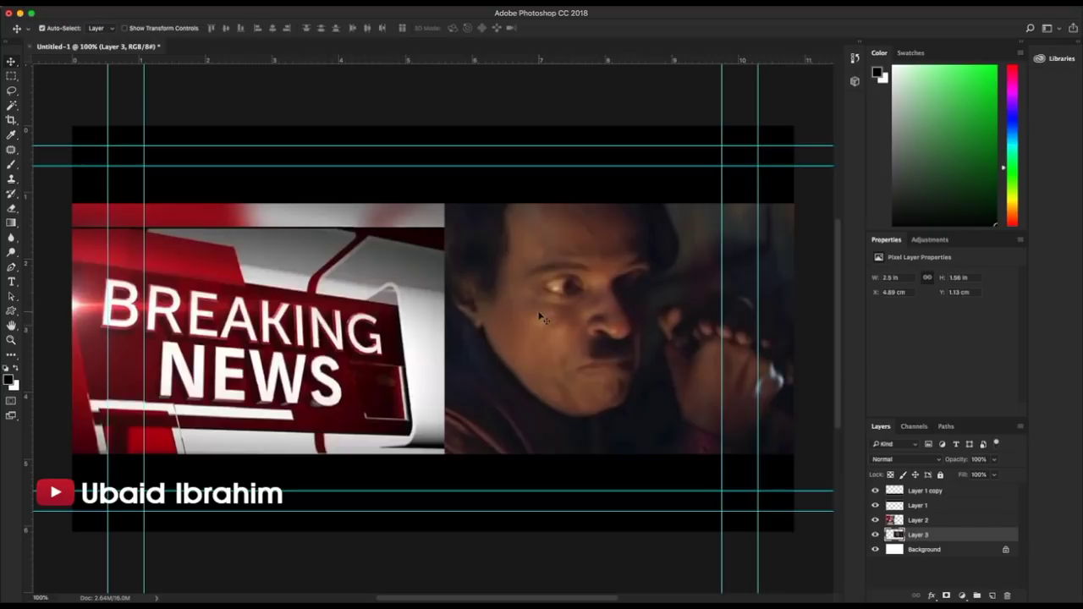
- Flip the man's photo horizontally
right_click(589, 280)
click(583, 254)
key(super+t)
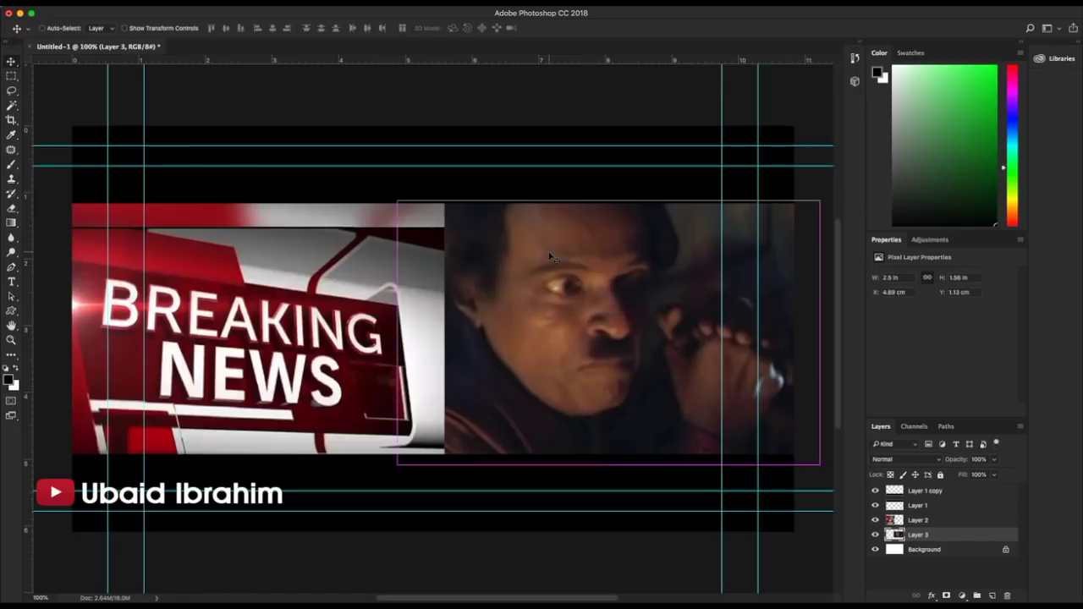
right_click(542, 252)
click(618, 393)
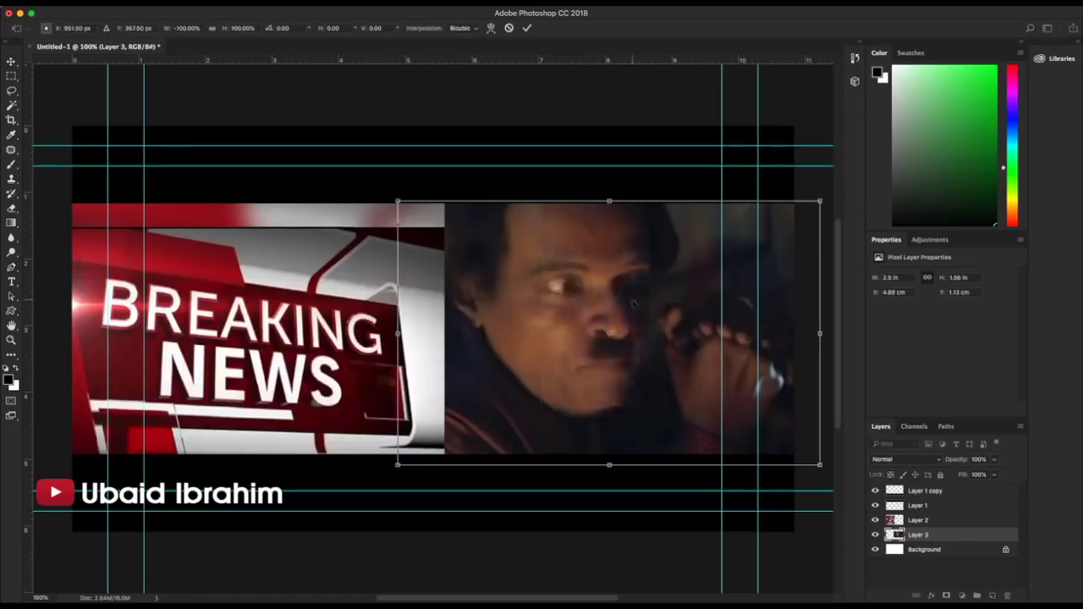
key(Return)
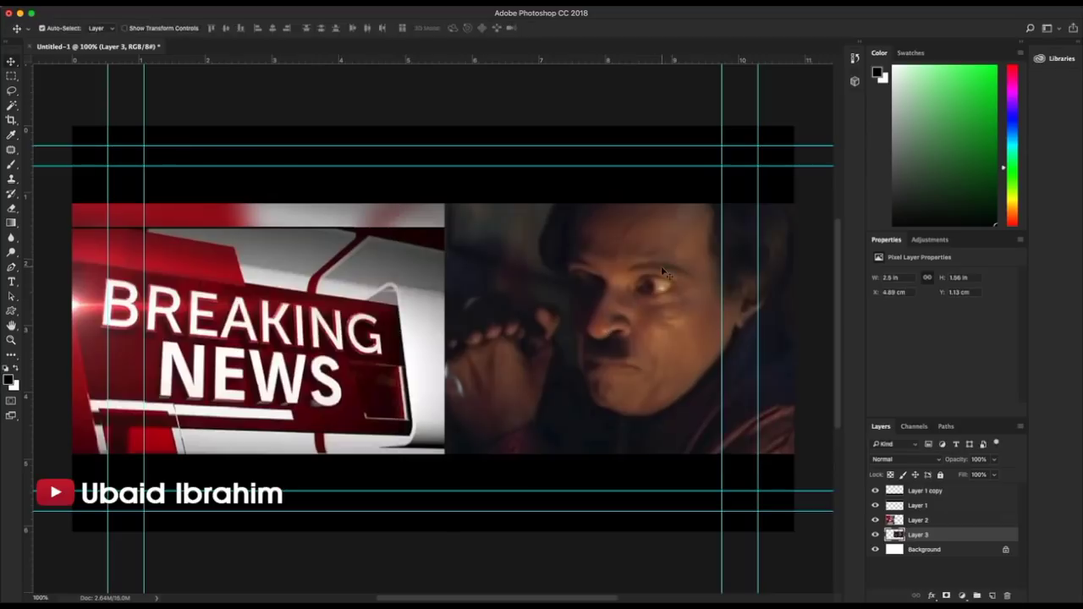
- Nudge the flipped photo right to about X 5.43 cm and slightly down to Y 1.16 cm
key(Right)
key(Right)
key(Right)
key(Right)
key(Right)
key(Right)
key(Right)
key(Right)
key(Right)
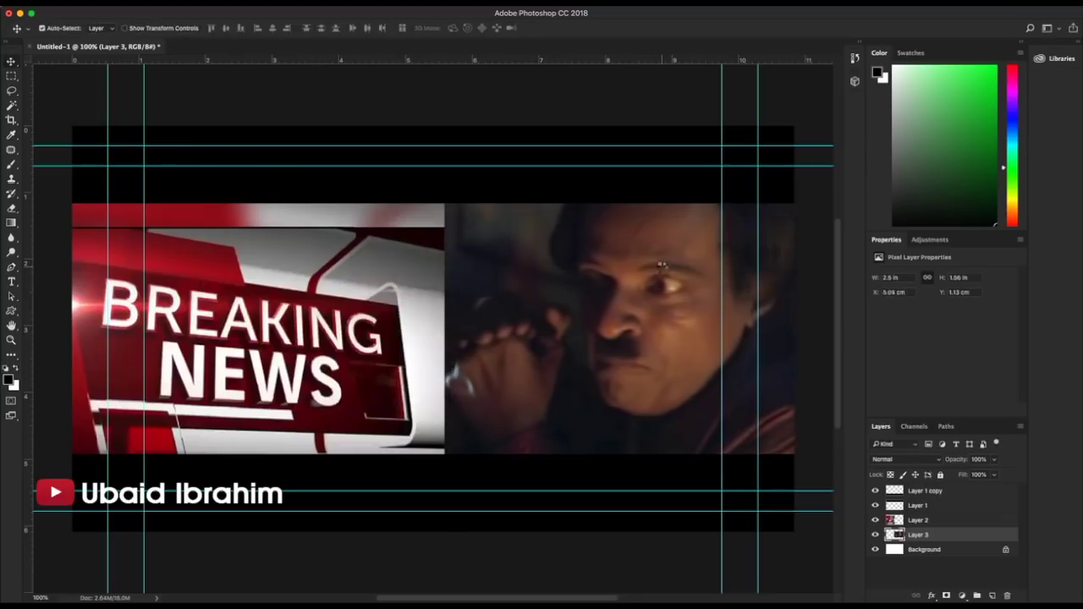
key(Right)
key(Right)
key(Right)
key(Right)
key(Right)
key(Right)
key(Down)
- Shift the news image left to about X -0.8 cm so its right edge meets the photo's left edge
right_click(415, 315)
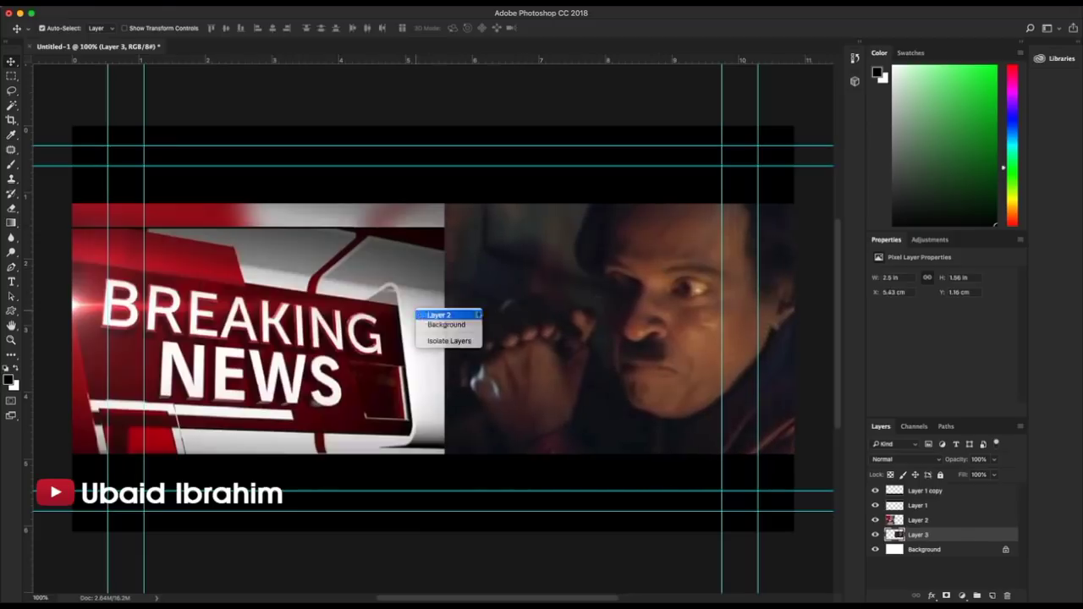
click(436, 318)
key(Left)
key(Left)
key(Left)
key(Left)
key(Left)
key(Left)
key(Left)
key(Left)
key(Left)
key(Left)
key(Left)
key(Left)
key(Left)
key(Left)
key(Left)
key(Left)
key(Left)
key(Left)
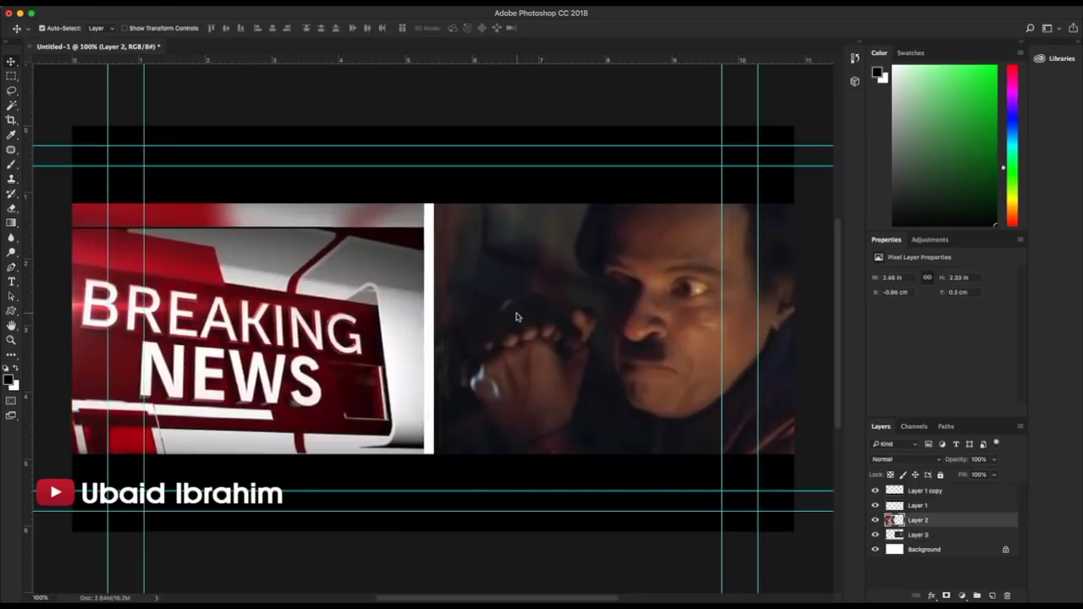
key(Right)
key(Right)
key(Right)
key(Right)
key(Right)
key(Right)
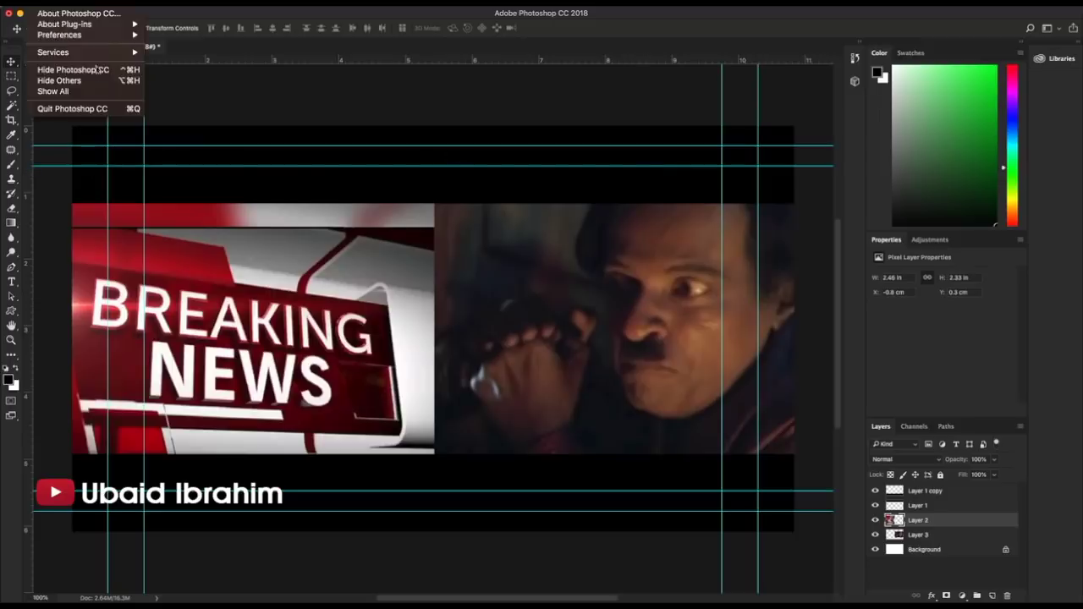
- Switch to the desktop, close the untitled folder 7 window and open the Untitled text document on the DATA 1 drive
click(93, 69)
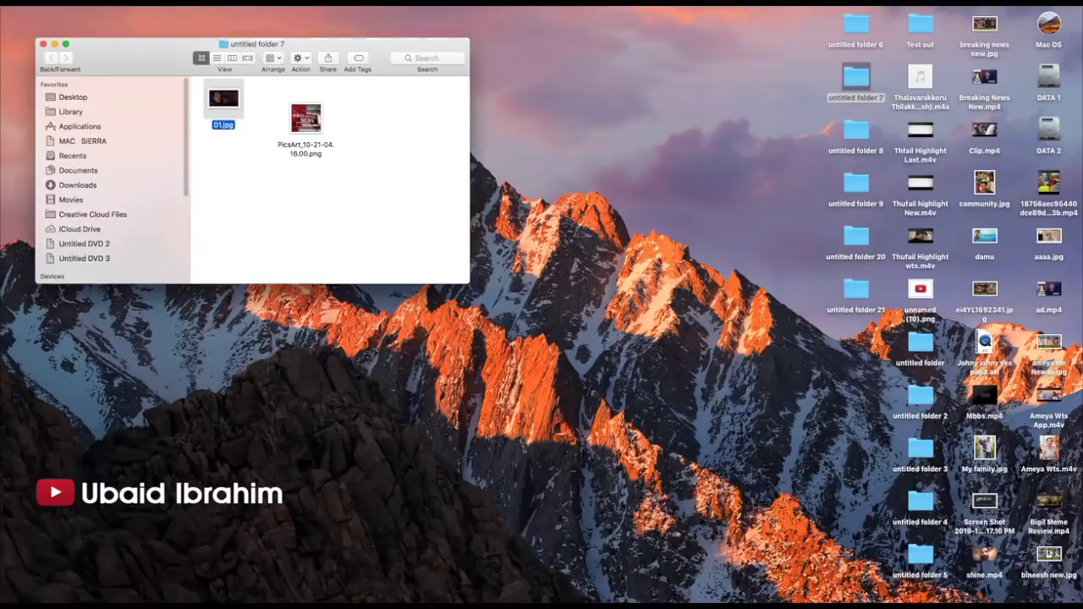
click(42, 43)
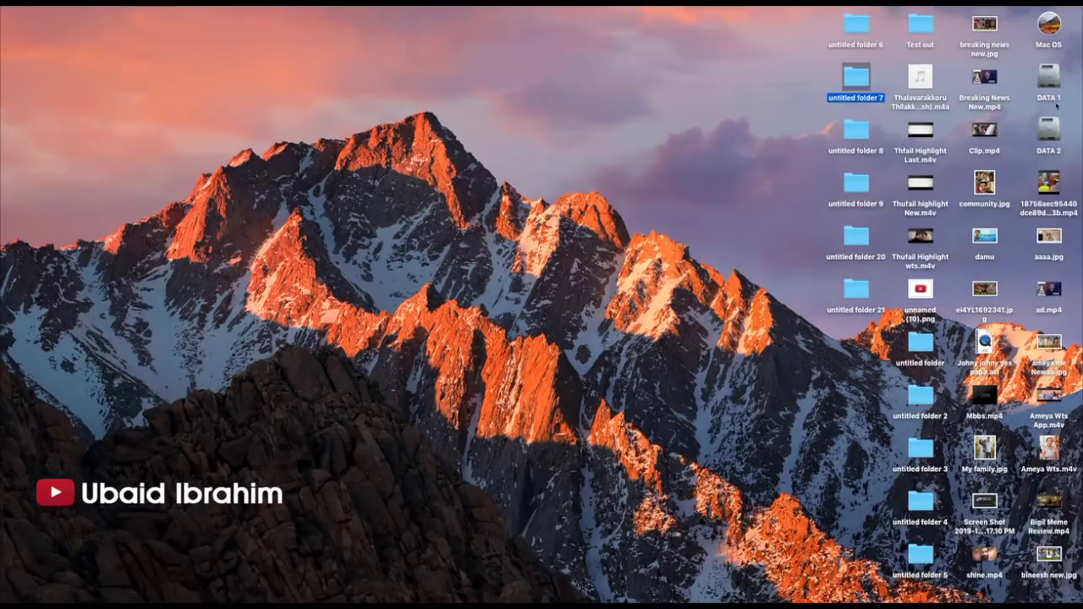
double_click(1049, 78)
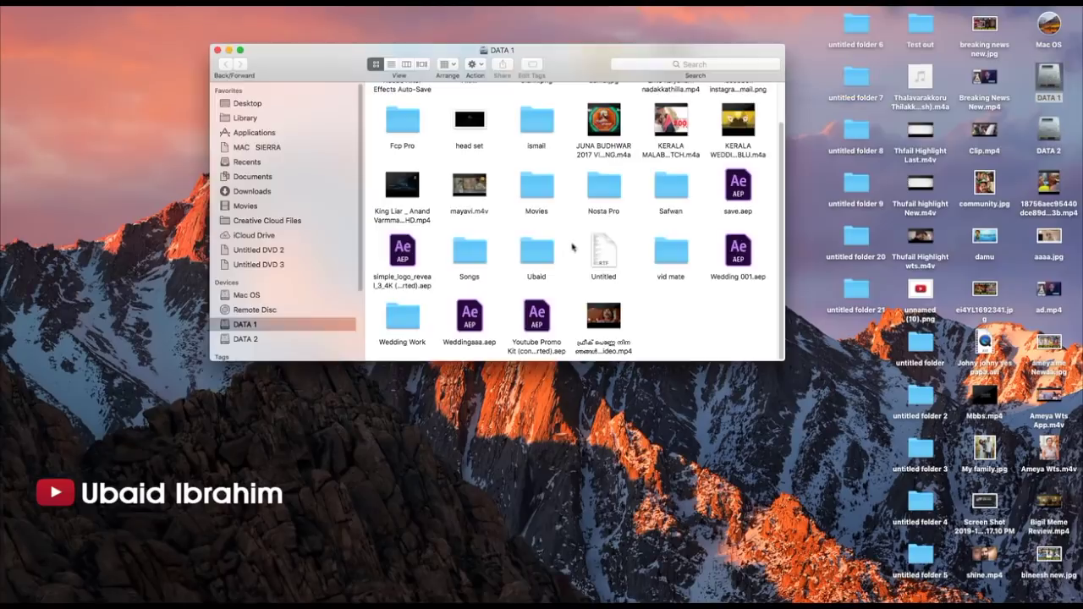
double_click(602, 252)
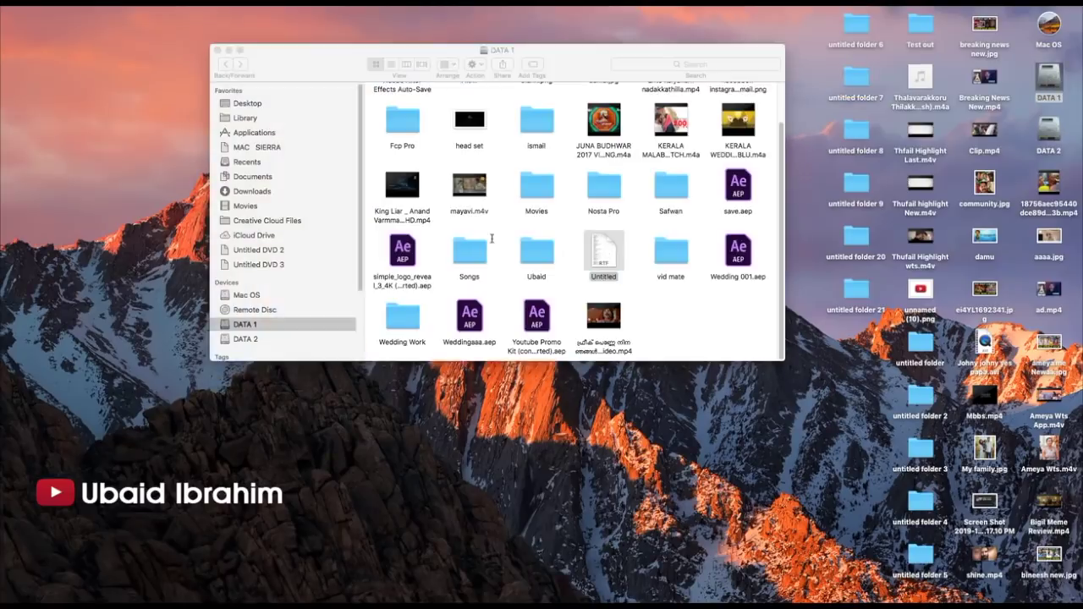
- Copy the line "ബ്രേക്കിംഗ് ന്യൂസ് അപാരത" near the end of the text document
scroll(325, 395, down, 10)
scroll(325, 395, down, 15)
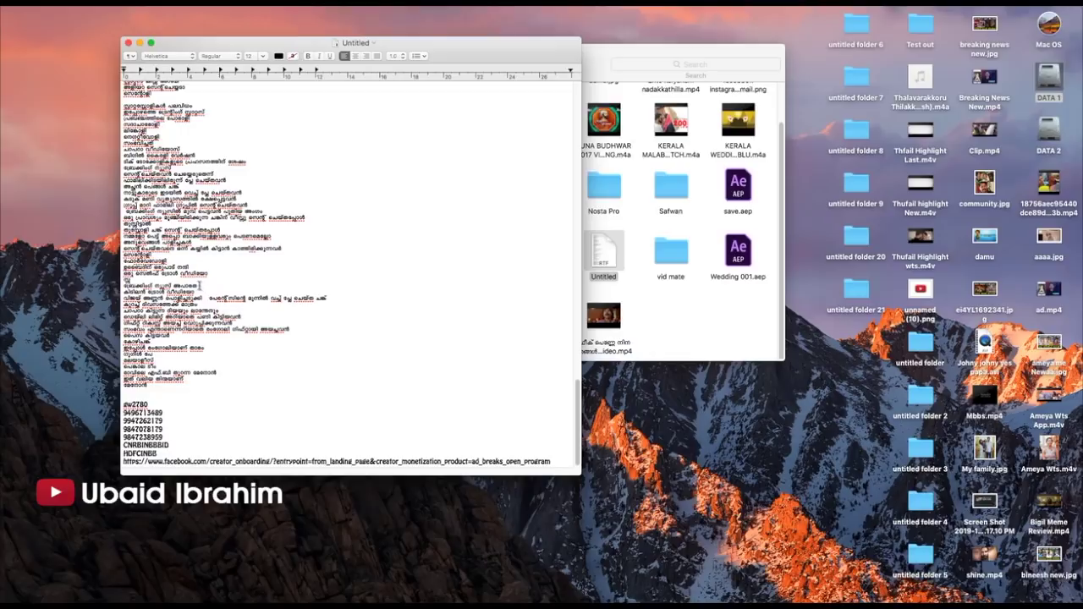
drag(195, 286, 124, 286)
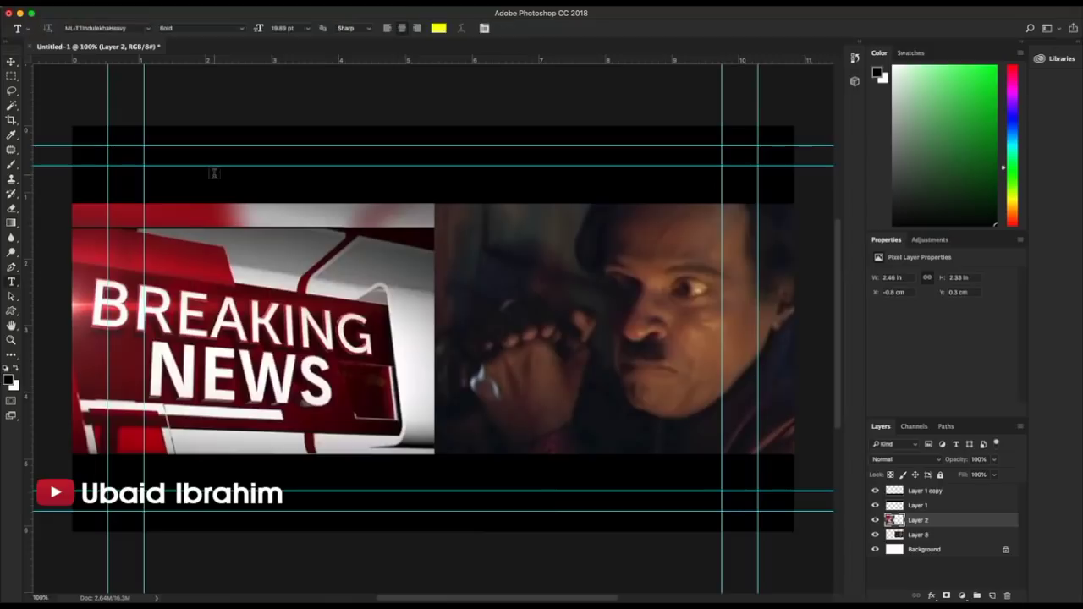
- In Photoshop, paste the copied headline as a new text layer over the upper black bar and colour it white
click(209, 173)
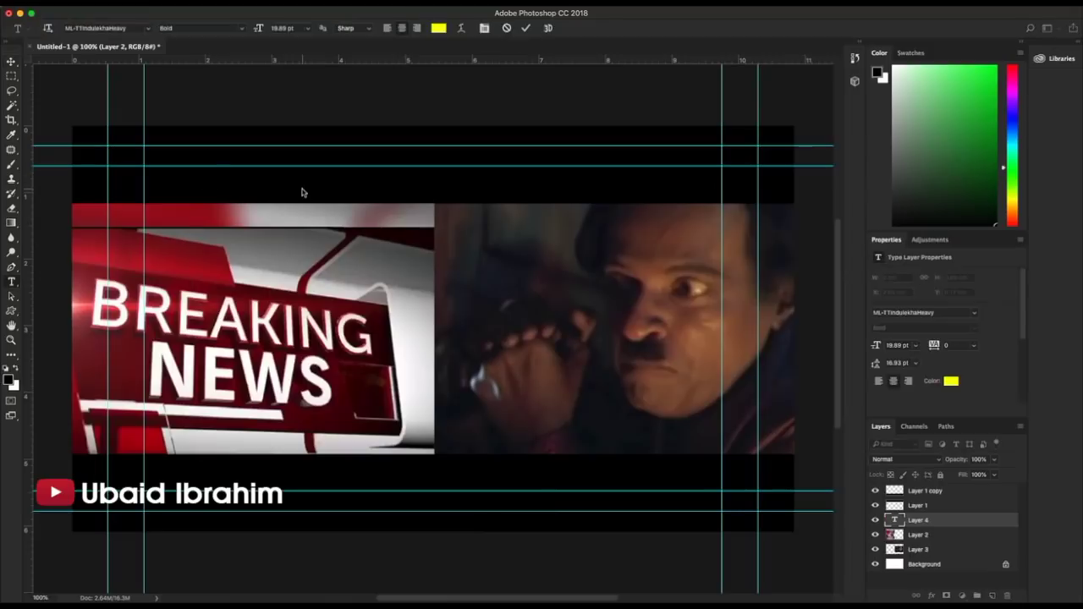
key(super+v)
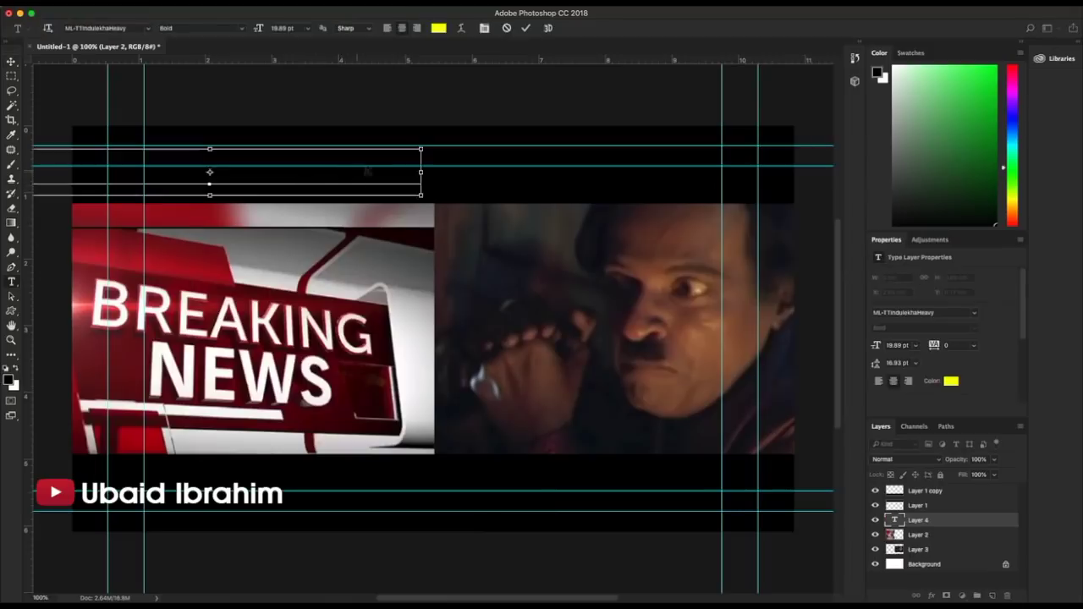
click(8, 381)
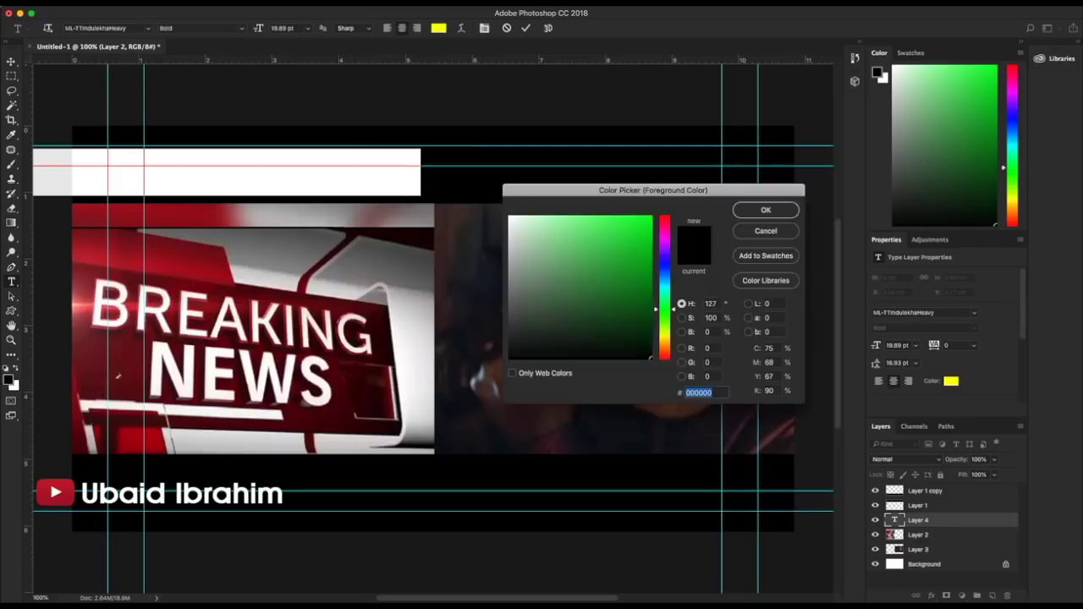
drag(540, 246, 509, 217)
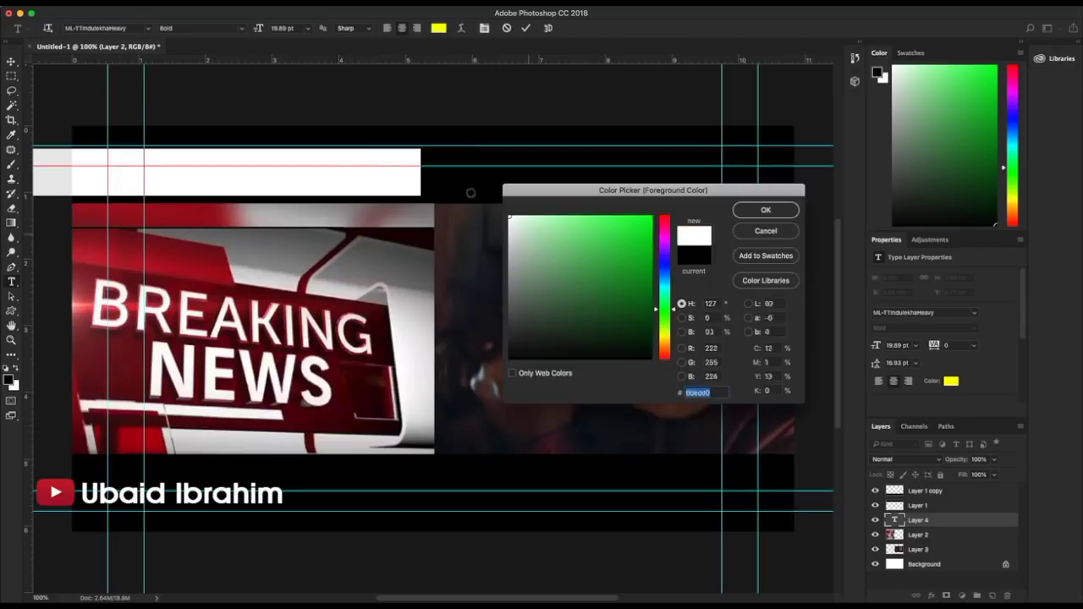
key(Return)
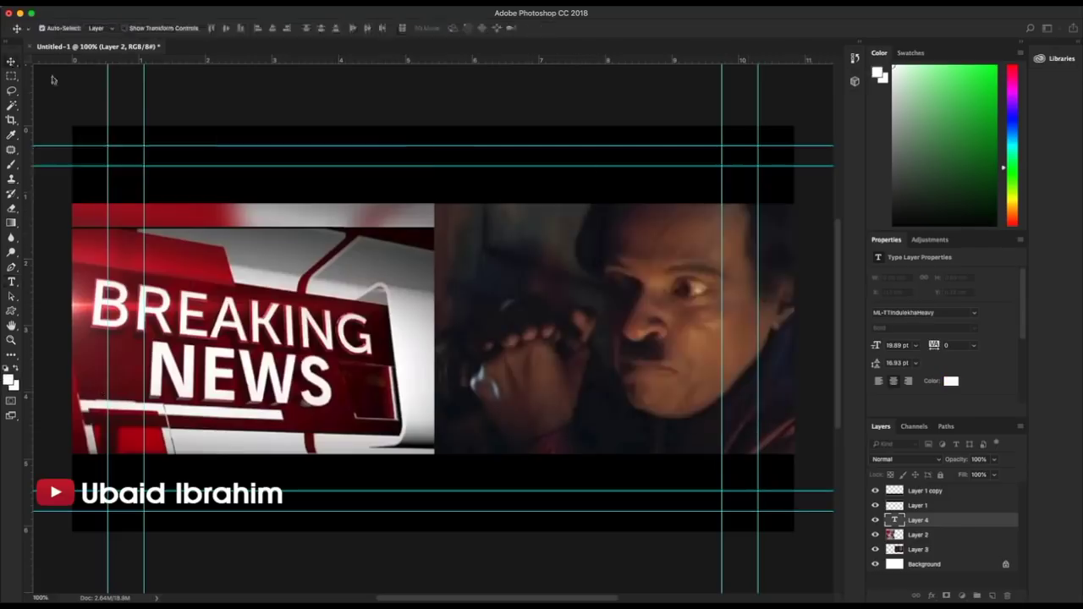
click(11, 61)
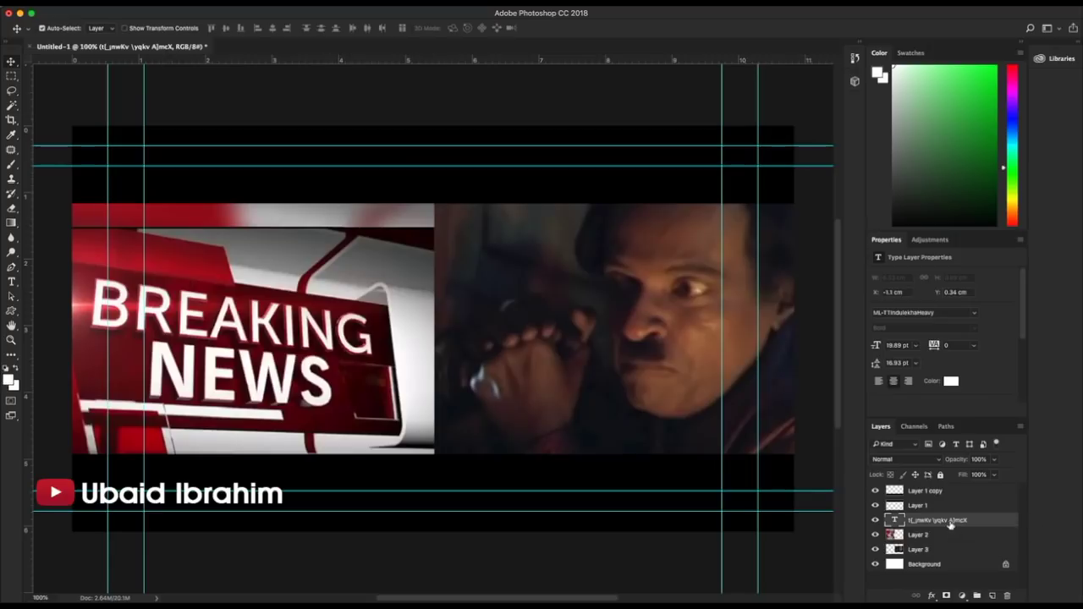
- Put the headline text layer above all other layers and centre it on the upper black bar at about X 1.62 cm, Y 0.25 cm
drag(949, 522, 939, 489)
right_click(353, 178)
click(372, 181)
drag(354, 178, 549, 179)
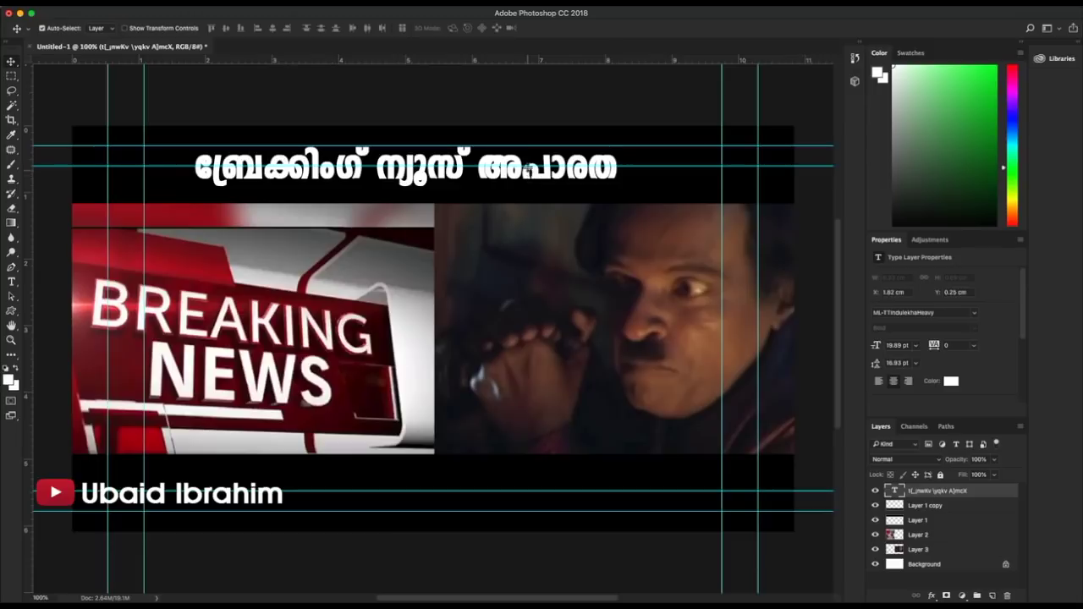
- Enlarge the headline to about 170.58% so it spans the upper bar, placed at about X 0.02 cm, Y 0.01 cm
click(537, 176)
key(super+t)
drag(617, 144, 734, 131)
drag(495, 183, 511, 181)
drag(746, 132, 778, 128)
drag(515, 166, 530, 167)
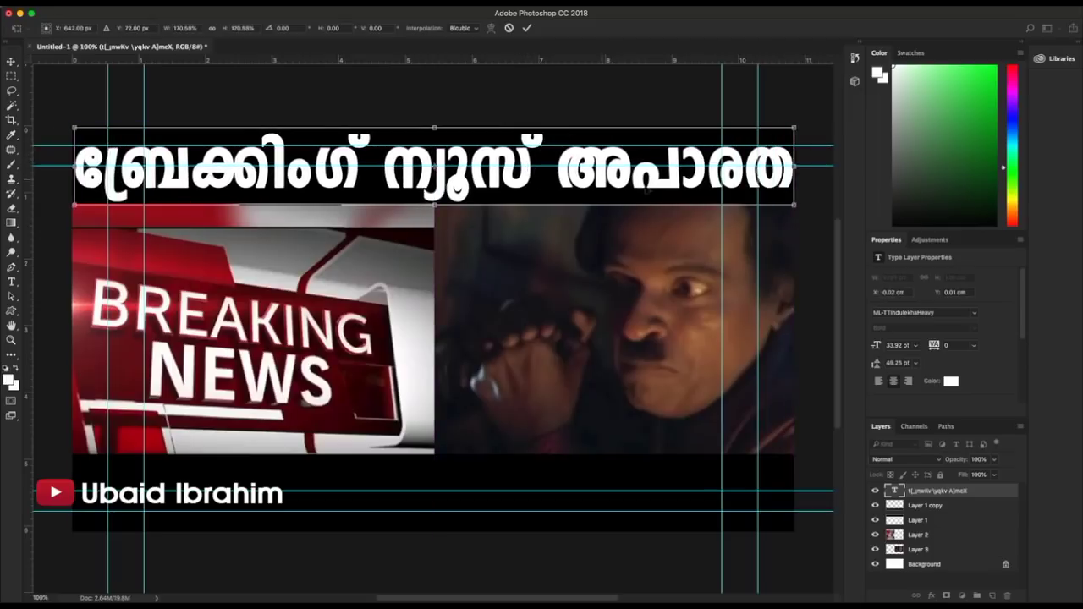
key(Return)
- Shrink the headline slightly around its centre to about 33.07 pt, leaving a small margin at both ends
key(ctrl+t)
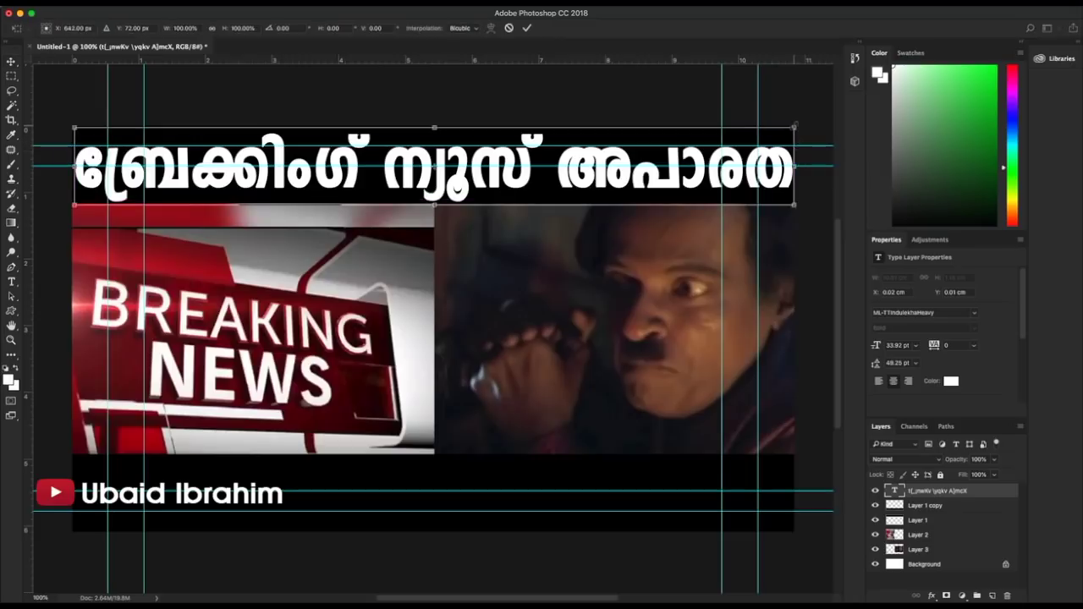
drag(794, 128, 785, 129)
key(Return)
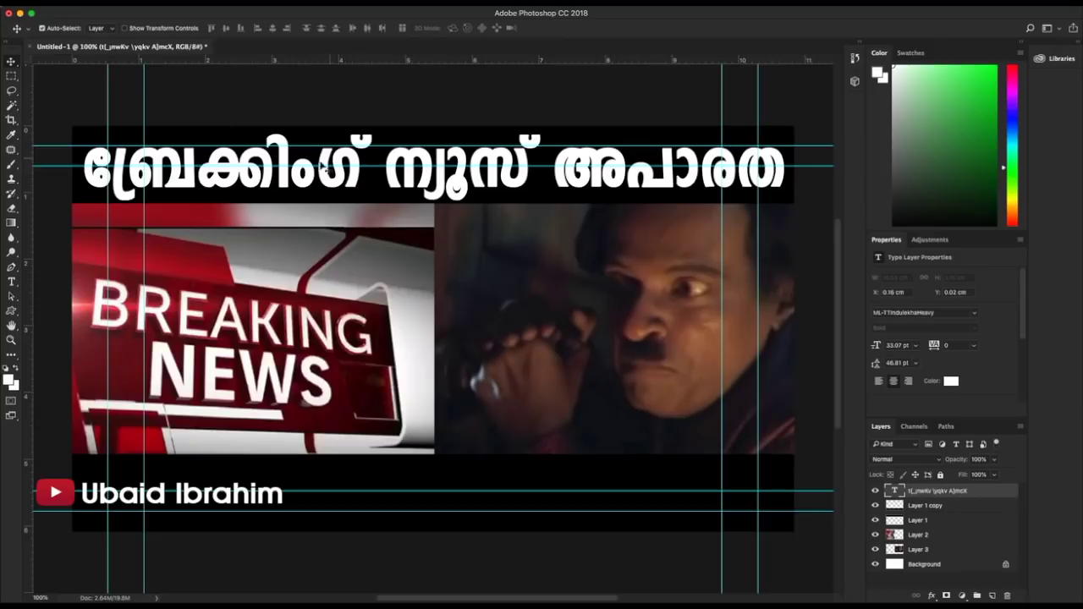
click(12, 282)
click(254, 206)
key(ctrl+a)
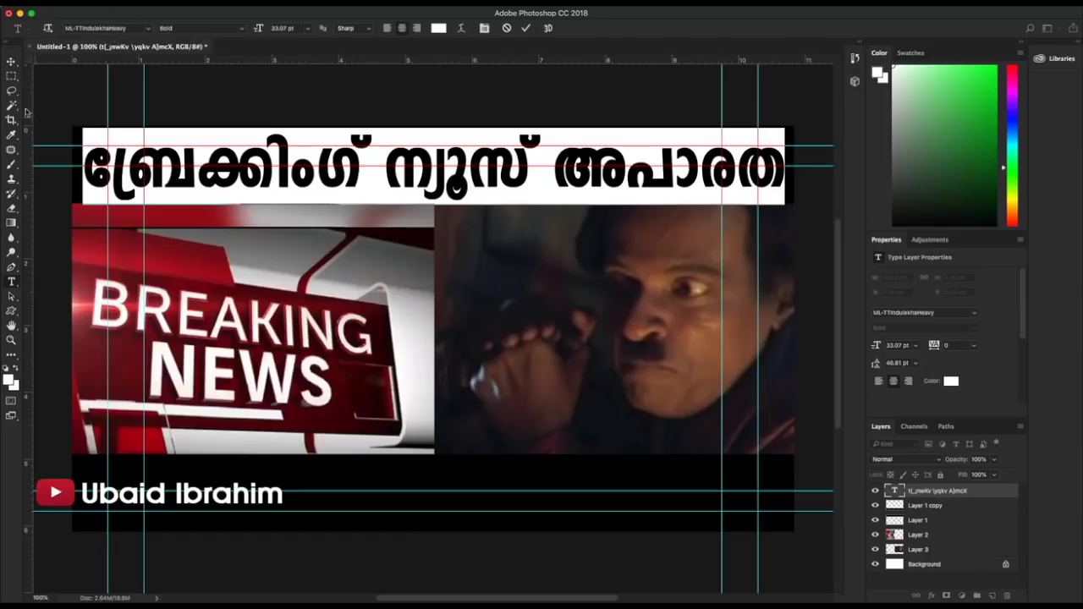
click(11, 62)
right_click(358, 179)
click(358, 179)
key(ctrl+t)
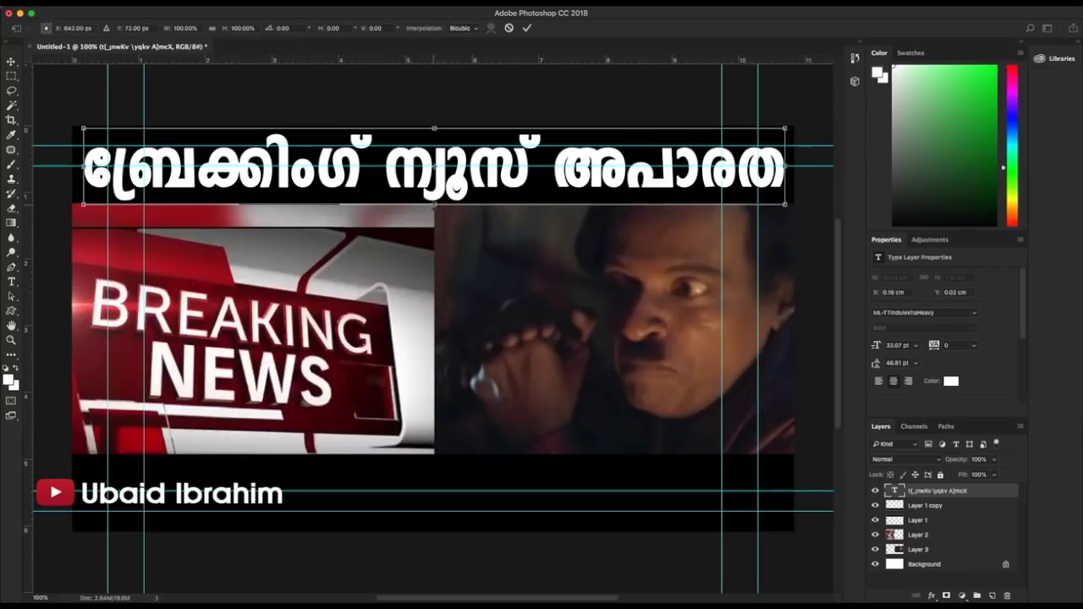
key(Return)
- Stretch the headline vertically to about 37 pt and nudge it up to about Y -0.07 cm
right_click(489, 194)
click(491, 179)
key(ctrl+t)
drag(434, 204, 499, 197)
key(Return)
key(Up)
key(Up)
key(Up)
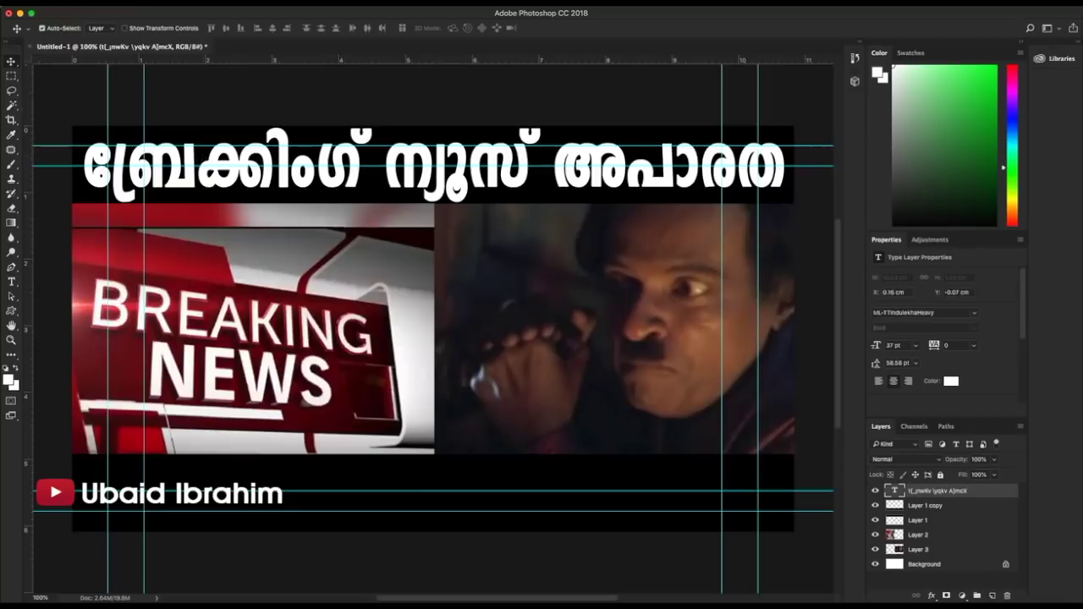
- Switch to the Untitled text document, copy the line "കിടിലൻ ട്രോൾ വീഡിയോ" and return to Photoshop
click(51, 3)
click(102, 80)
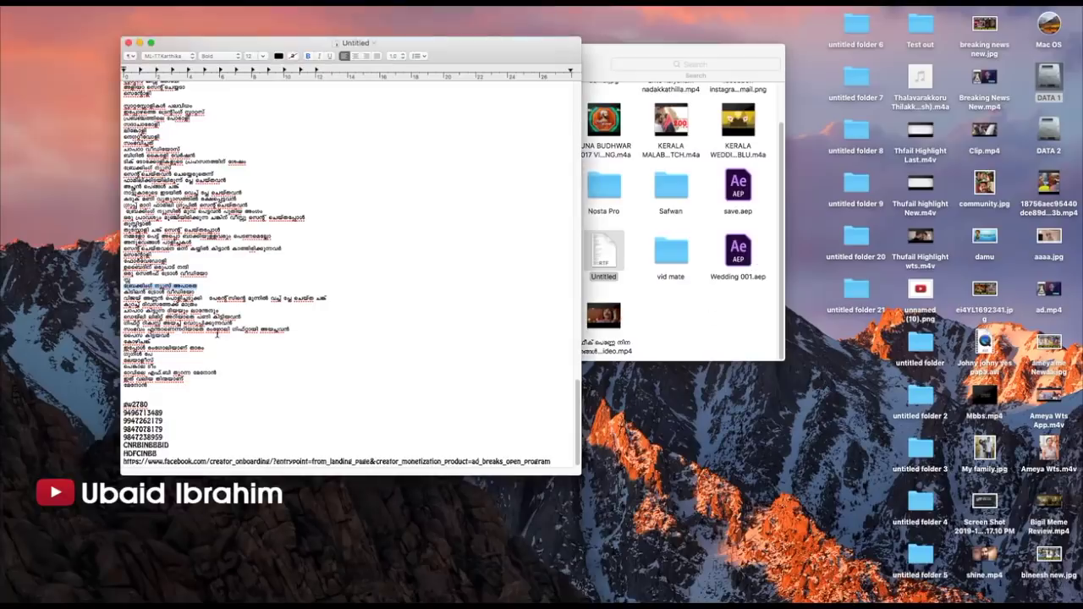
click(191, 293)
drag(192, 292, 99, 292)
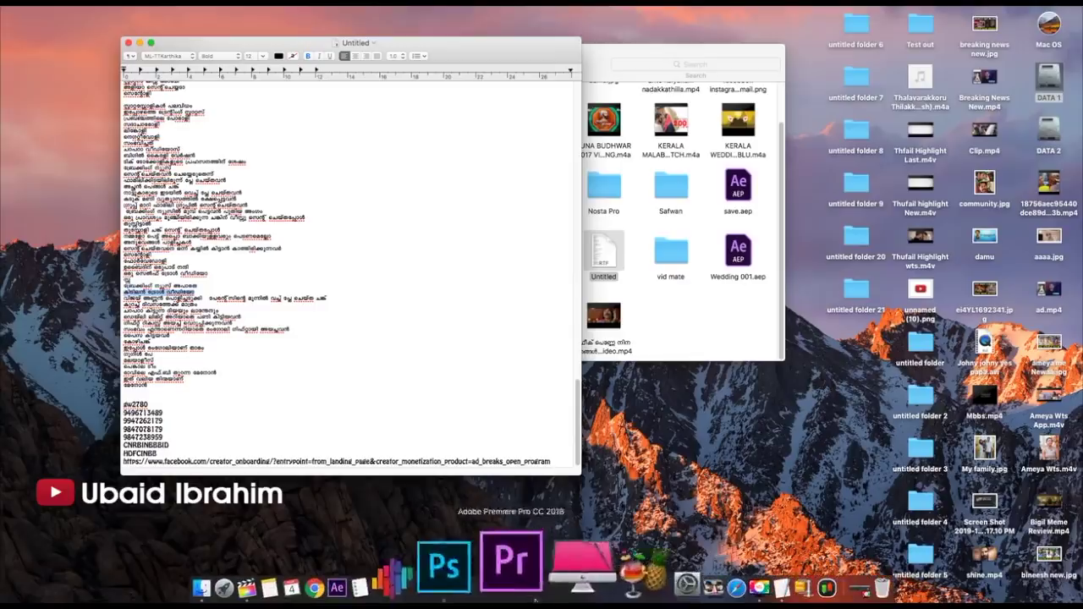
click(486, 560)
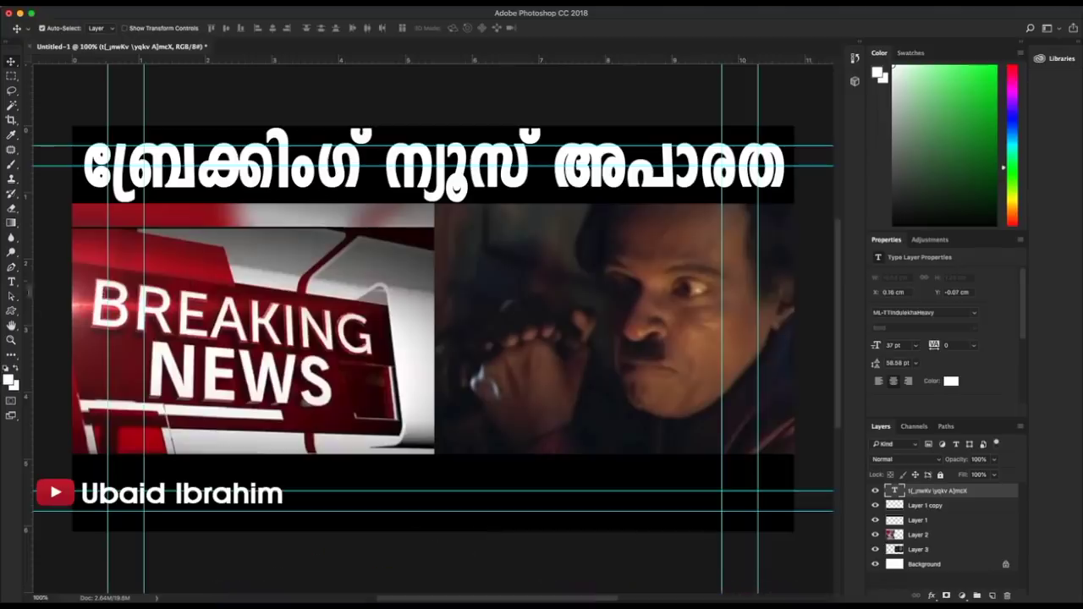
- Paste "കിടിലൻ ട്രോൾ വീഡിയോ" as a new text layer at the lower black bar
click(12, 283)
click(169, 470)
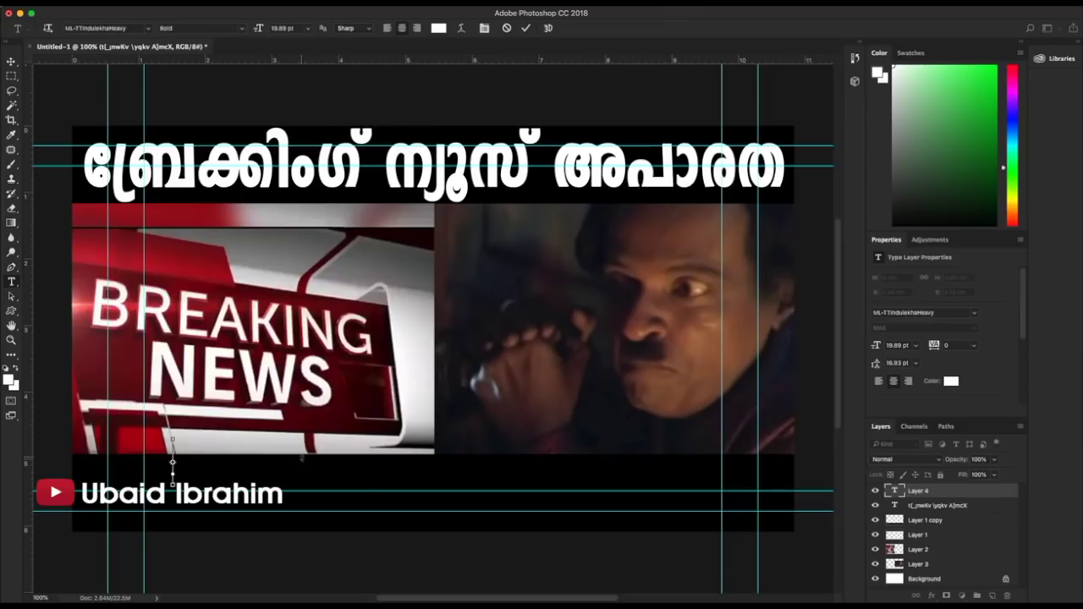
text(ൻ ട്രോൾ വീഡിയോ)
- Colour the whole lower text bright yellow
key(super+a)
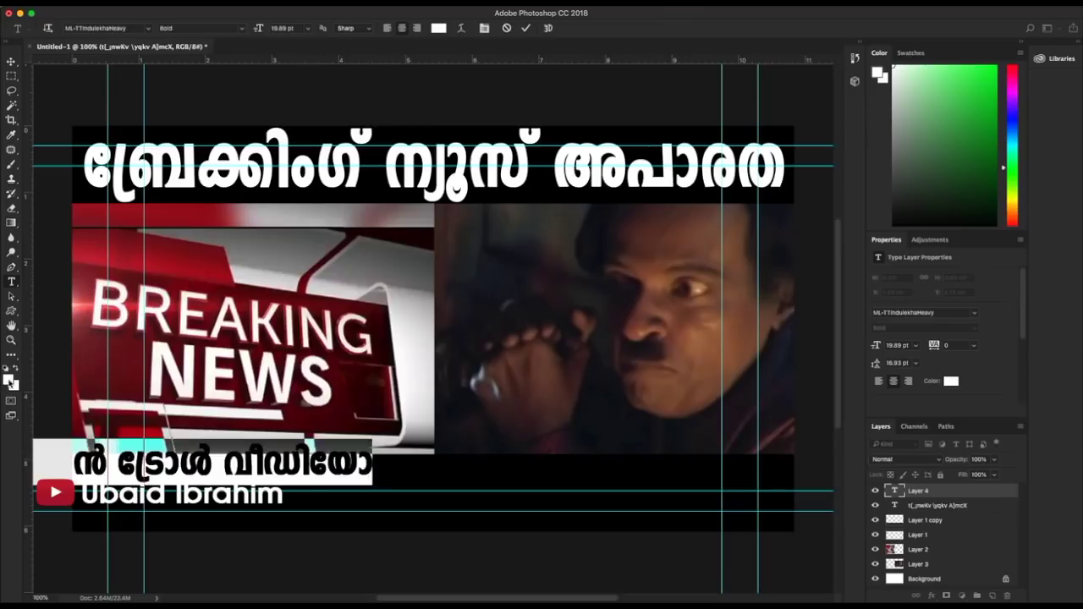
click(9, 379)
drag(670, 292, 670, 336)
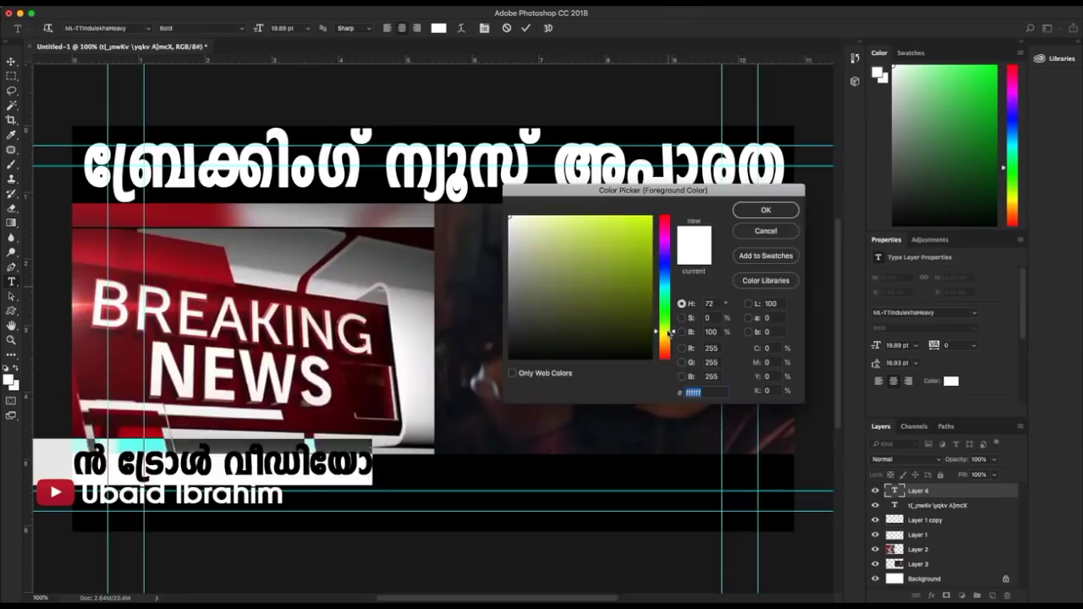
click(650, 219)
click(765, 210)
click(11, 62)
- Enlarge the yellow text to about 176.35% and place it across the lower bar at about X 0.07 cm, Y 4.72 cm
right_click(304, 462)
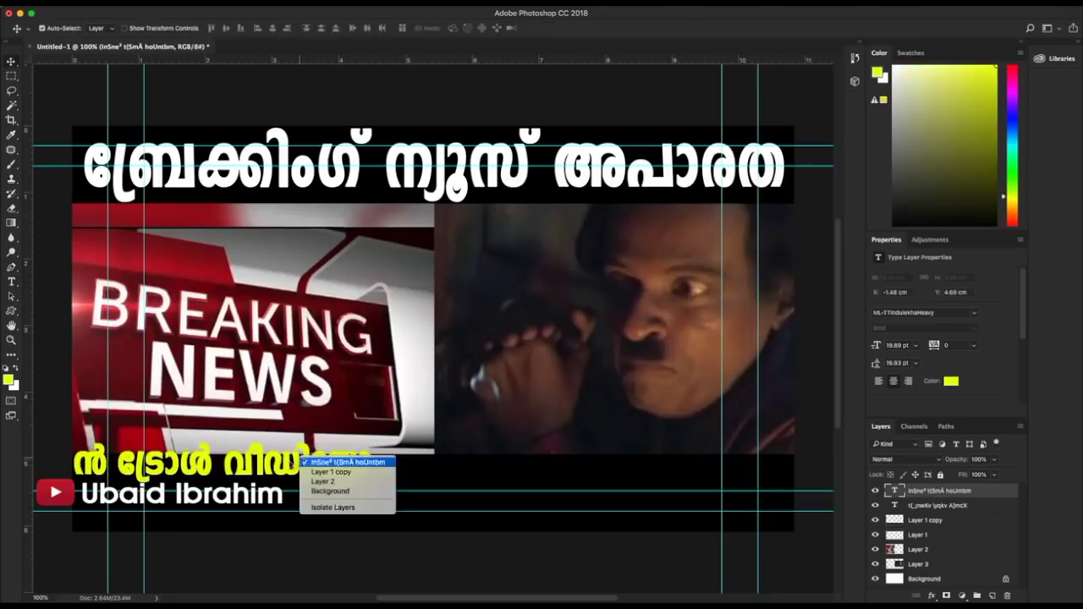
click(339, 462)
key(ctrl+t)
drag(572, 453, 716, 441)
drag(501, 489, 645, 445)
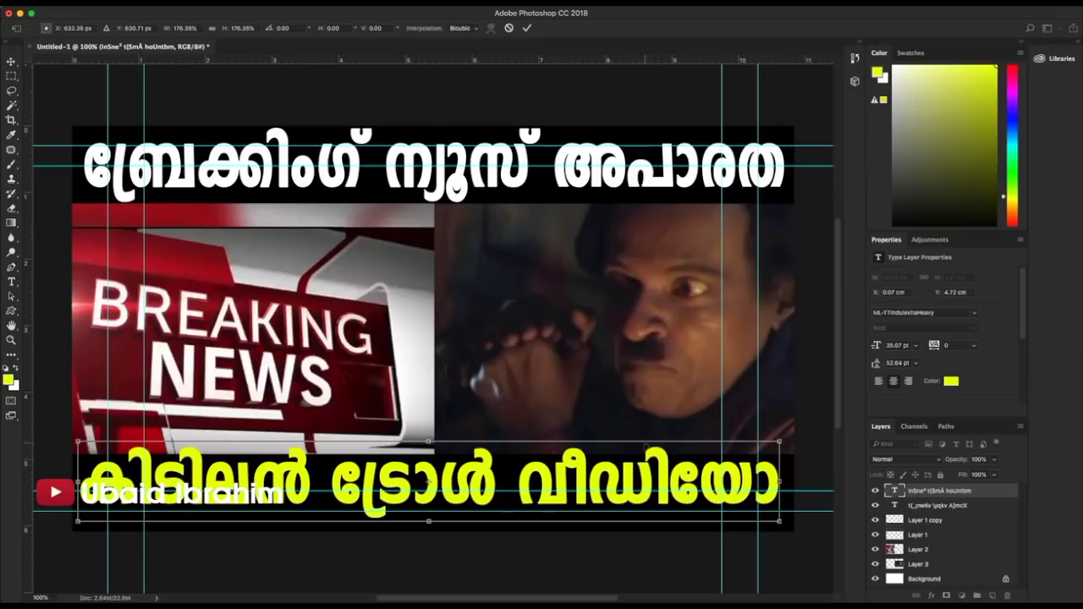
key(Return)
- Nudge the yellow text down to about Y 4.86 cm and slightly right
key(Down)
key(Down)
key(Down)
key(Down)
key(Down)
key(Down)
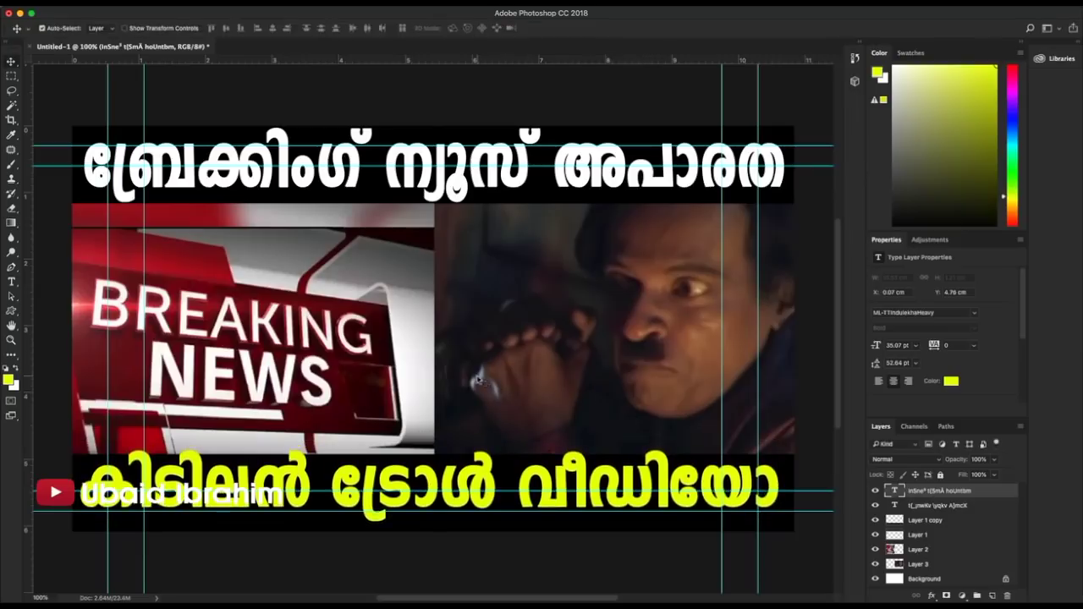
key(Down)
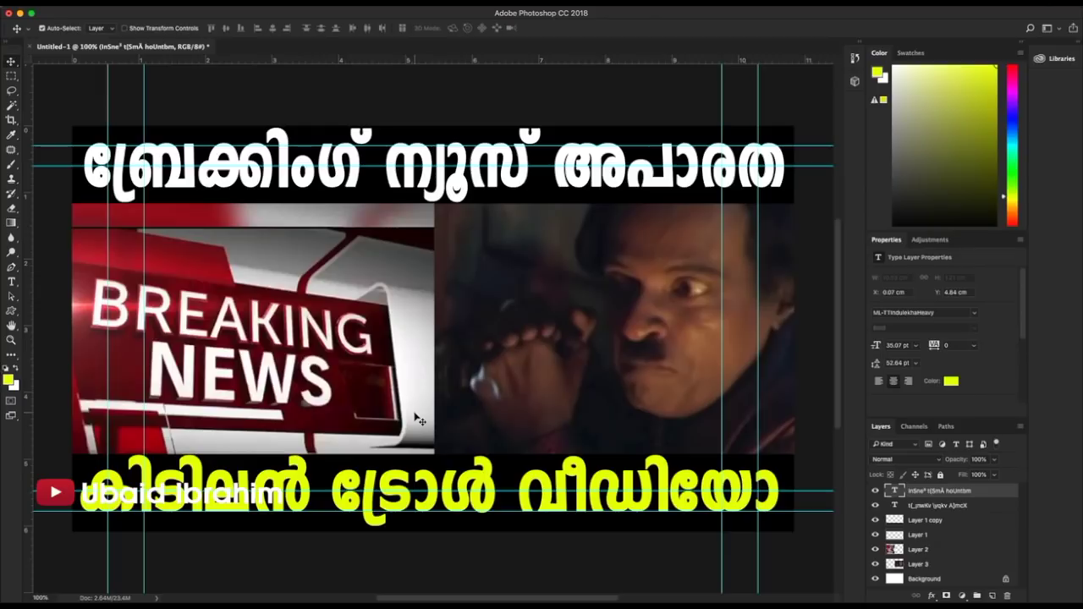
key(Down)
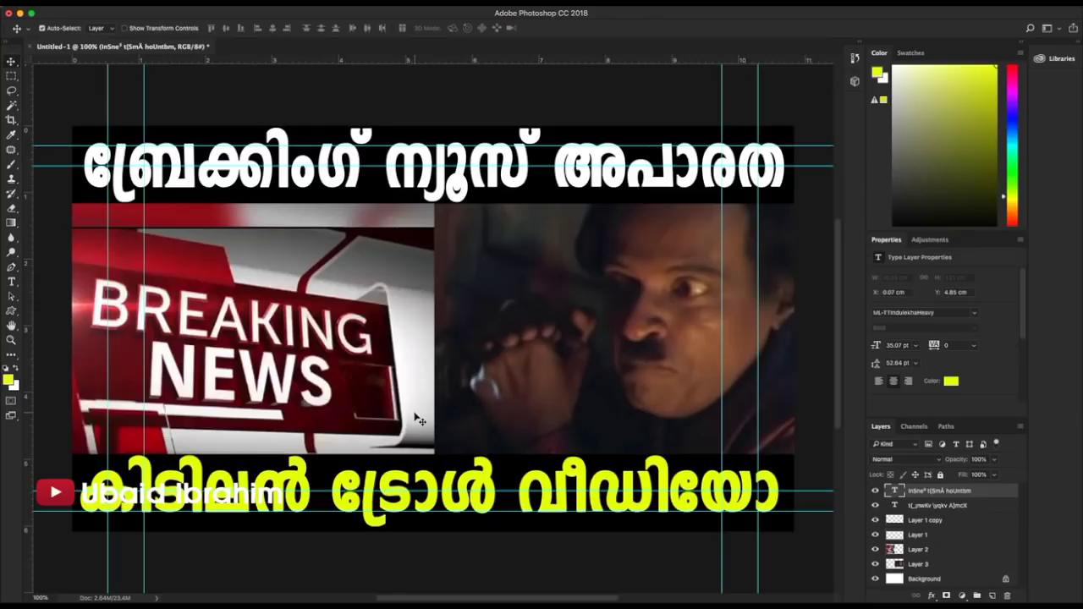
key(Down)
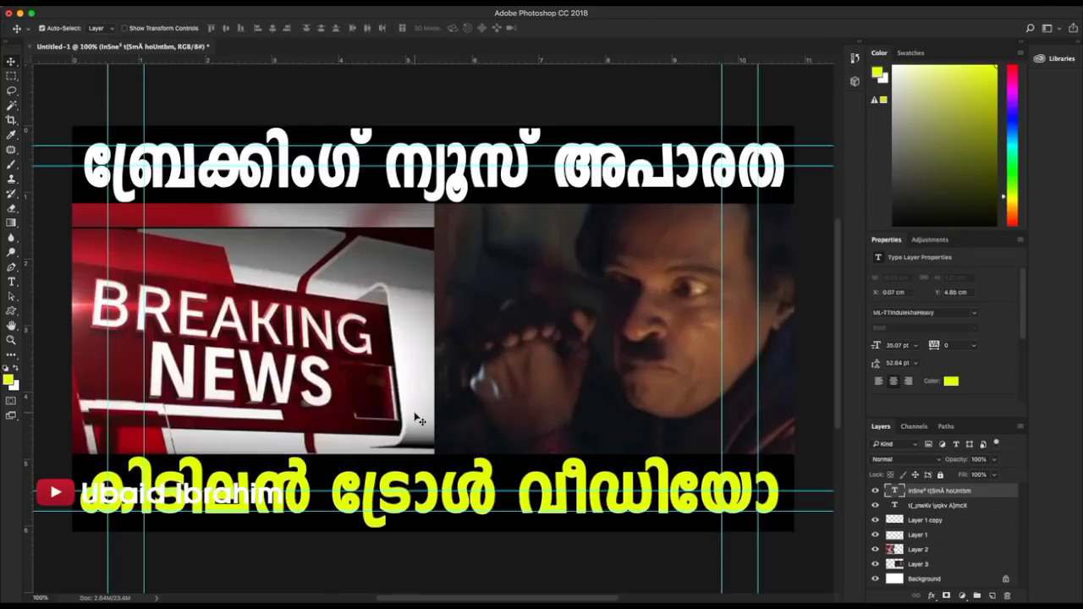
key(Right)
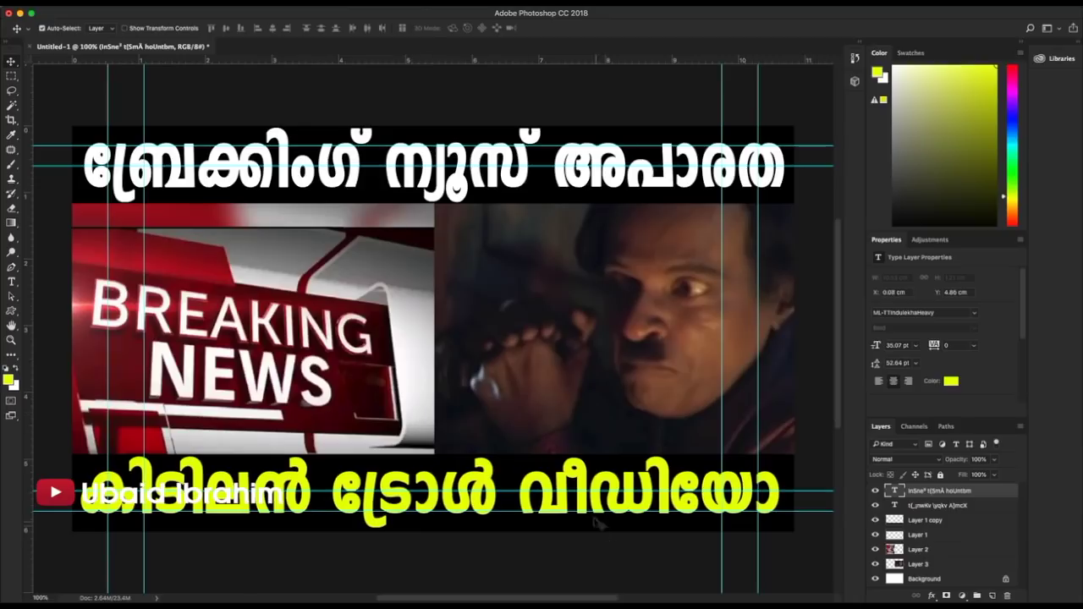
- Fit the yellow headline within the lower black bar by adjusting its height and position to about X 0.11 cm, Y 4.85 cm
key(super+t)
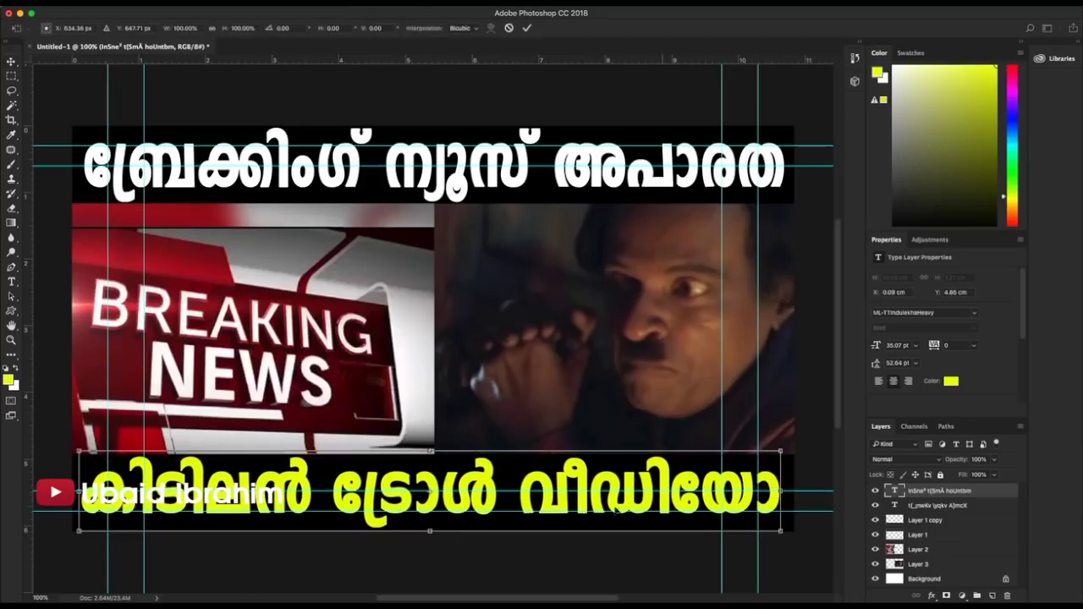
drag(437, 501, 430, 491)
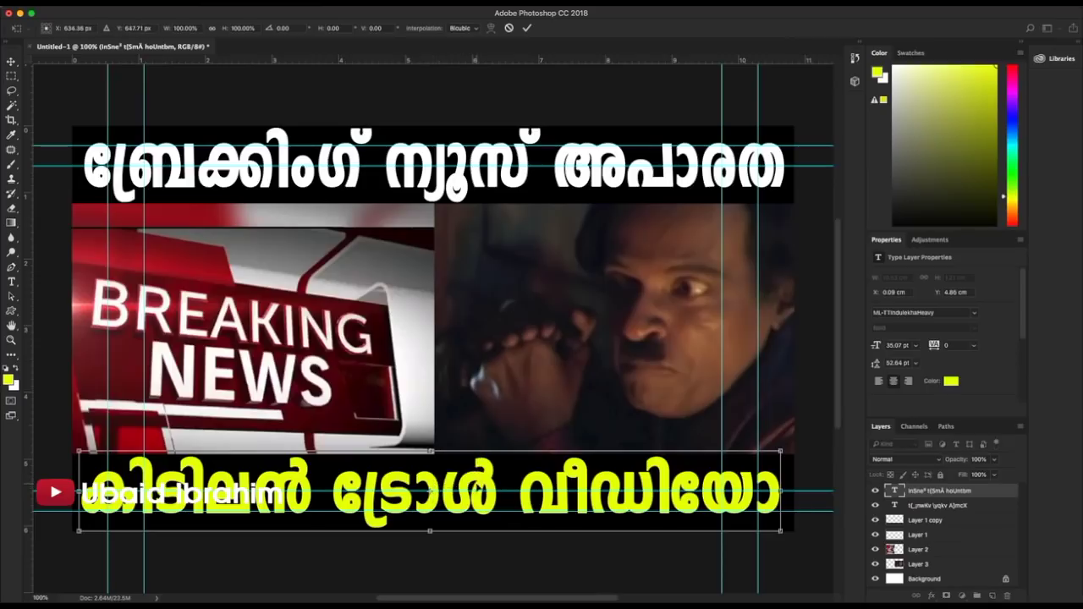
drag(454, 532, 457, 525)
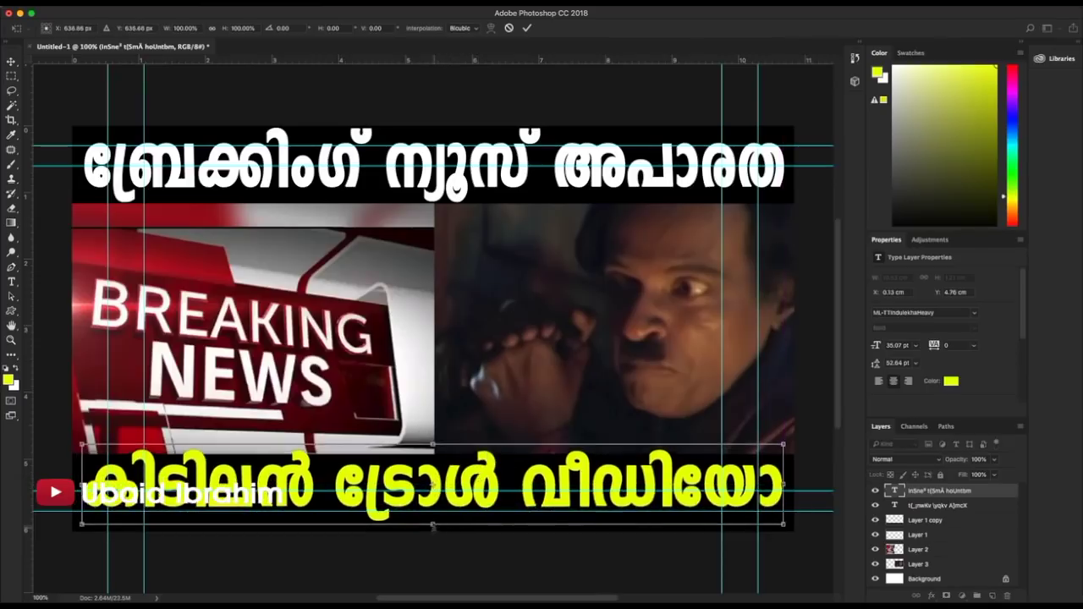
key(Return)
drag(529, 492, 528, 496)
- Switch to Finder and open the Emoji folder inside the owner's named folder on the DATA 1 drive
click(50, 3)
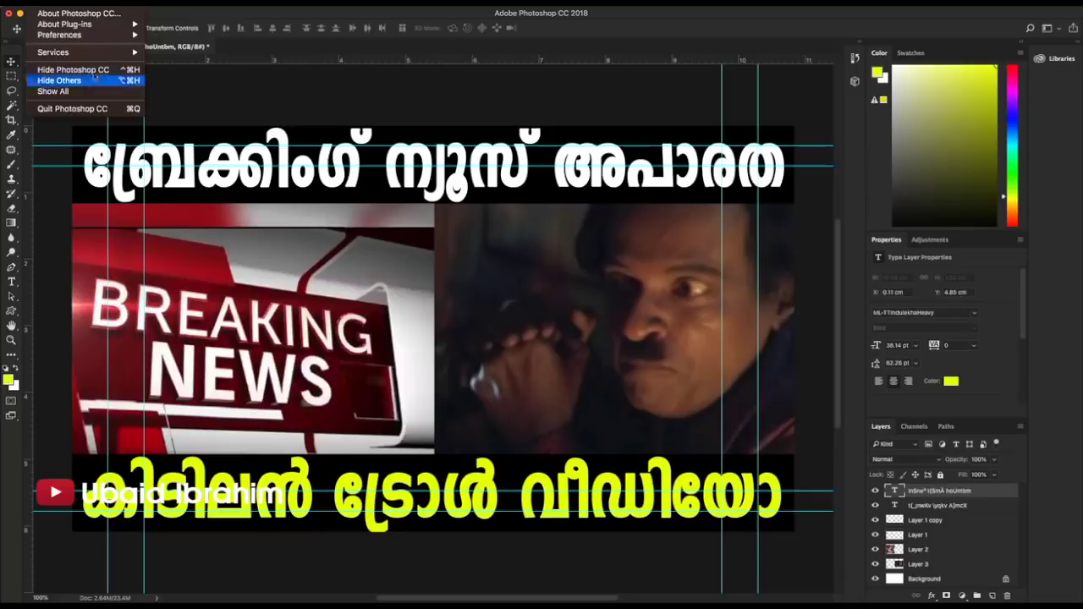
click(59, 72)
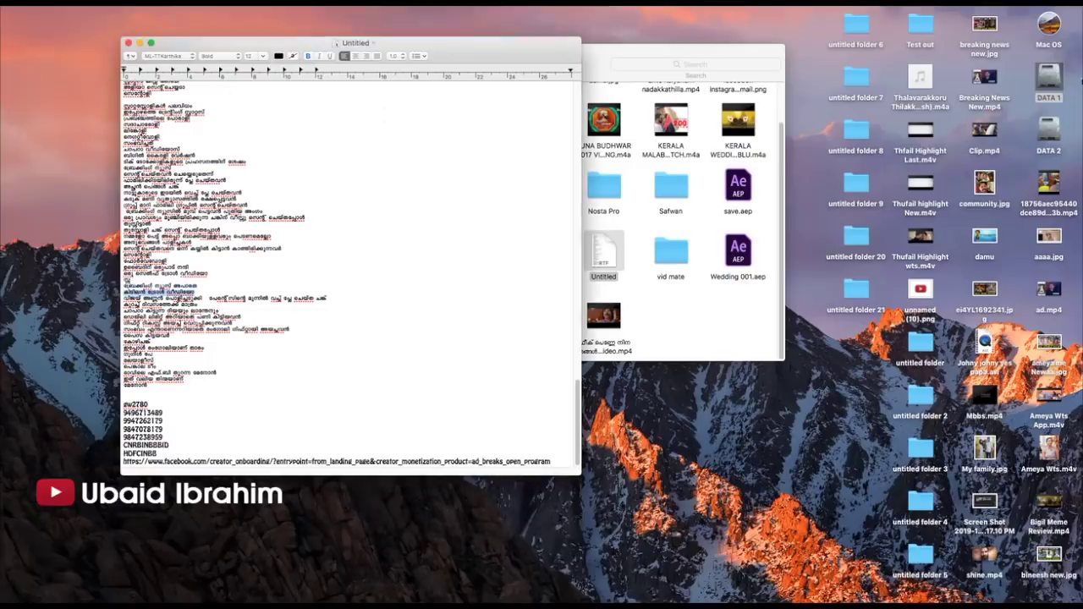
double_click(1049, 78)
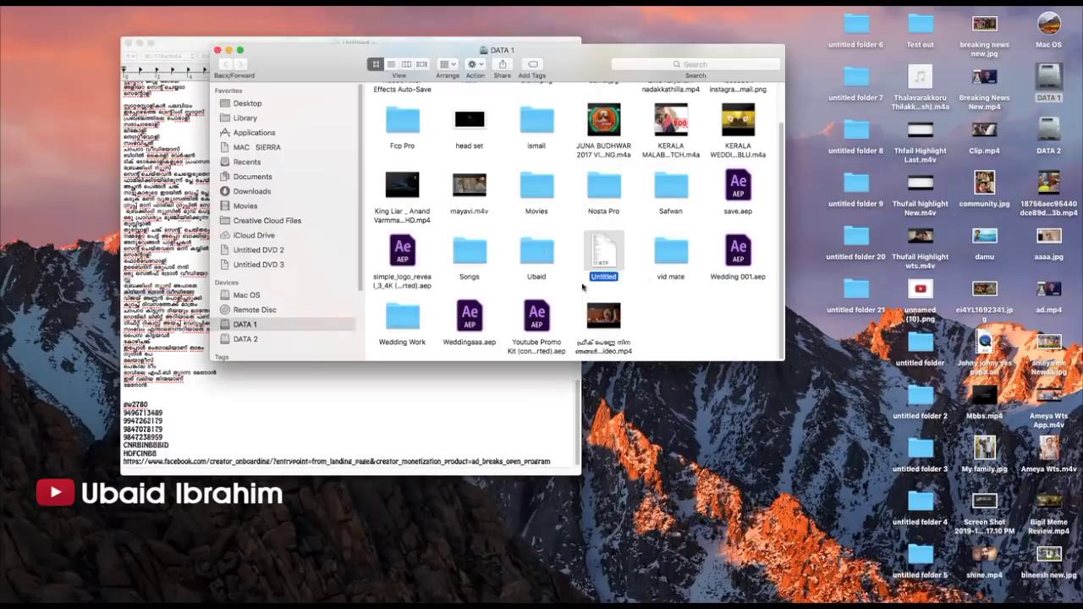
double_click(525, 253)
click(675, 197)
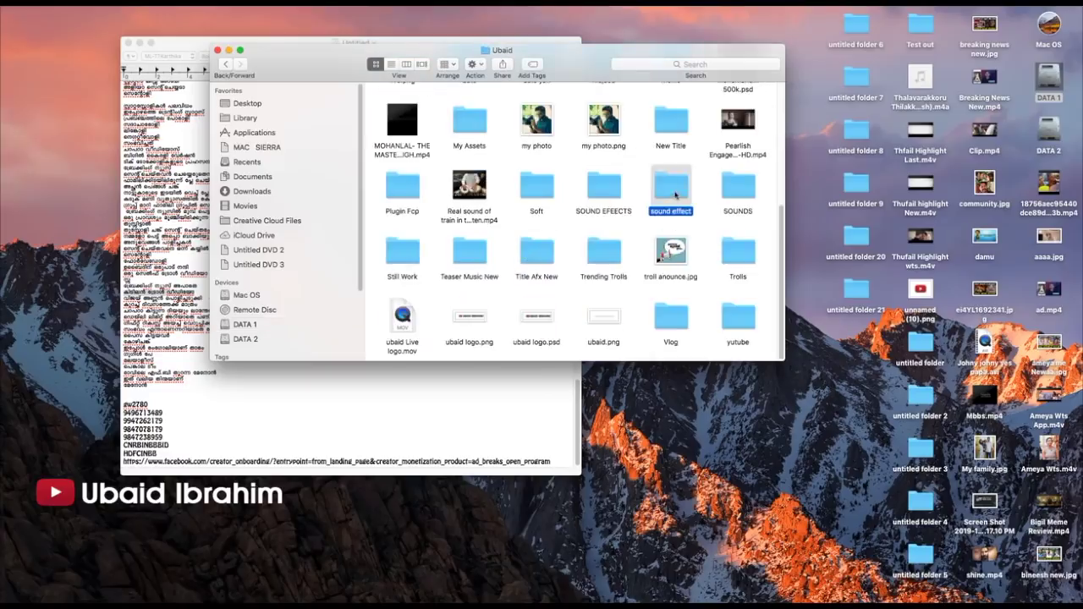
key(e)
double_click(598, 118)
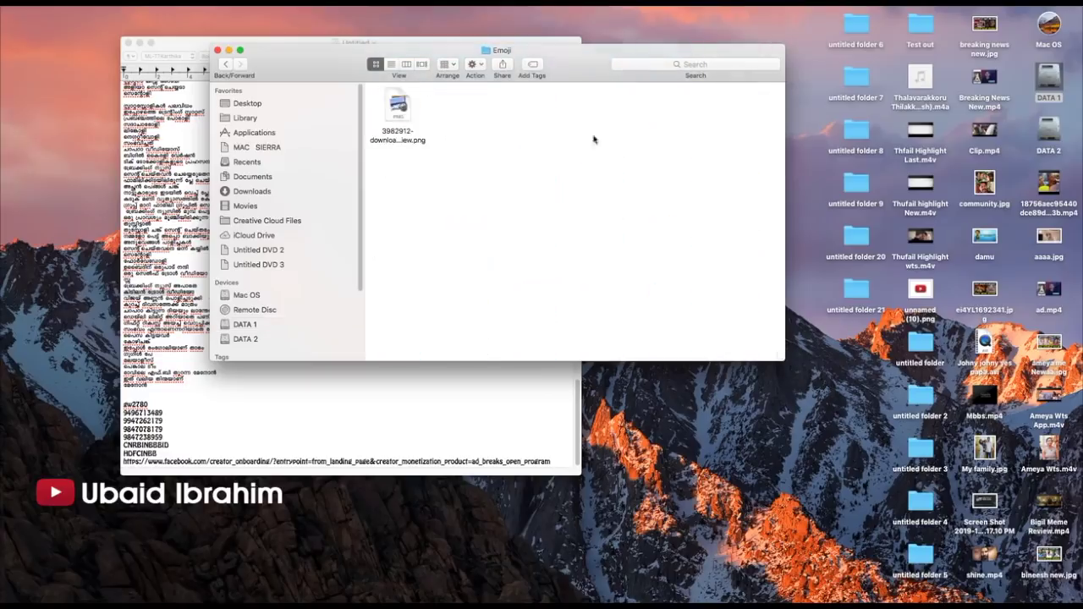
- Open the laughing emoji PNG in Adobe Photoshop CC 2018 and copy it into the breaking-news composition as a new layer
click(397, 106)
right_click(400, 108)
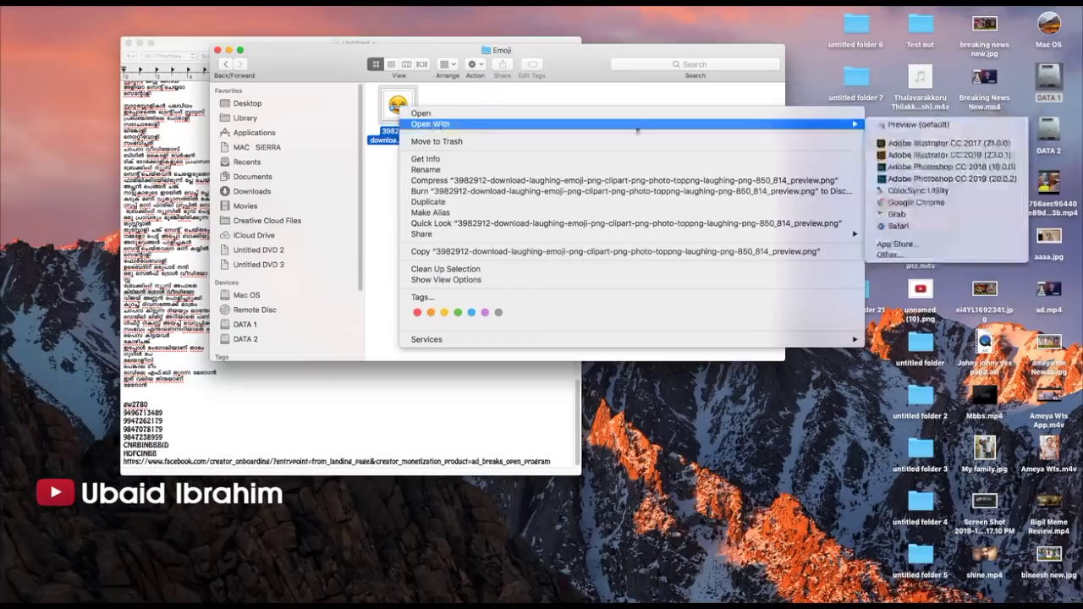
mouse_move(855, 127)
click(948, 154)
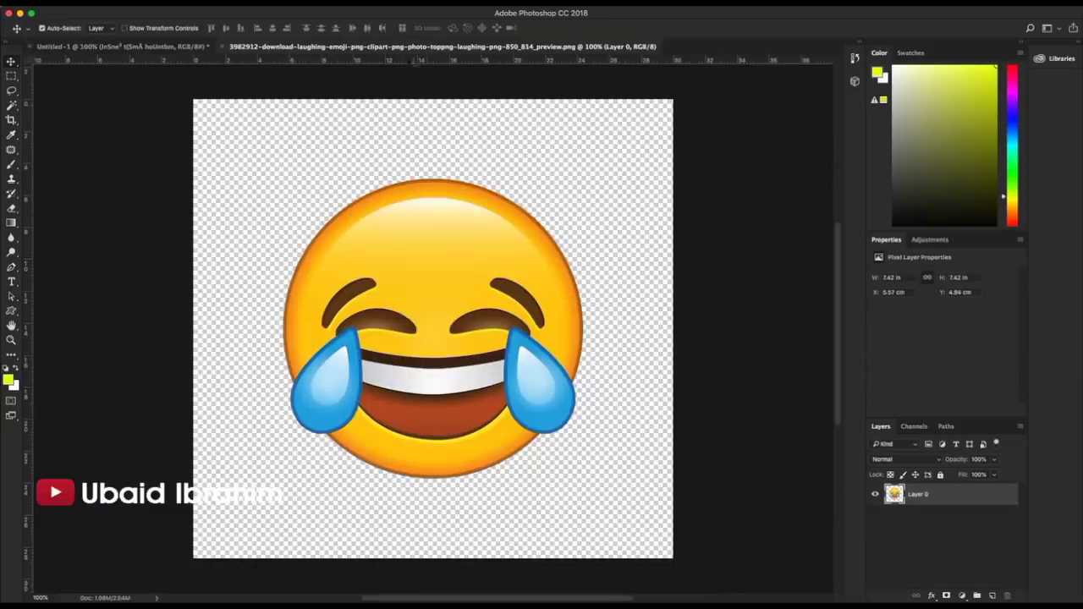
drag(416, 51, 501, 109)
drag(665, 293, 476, 244)
- Scale the emoji to about 30% and place it over the lower seam between the two images at about X 4.76 cm, Y 3.55 cm
key(ctrl+t)
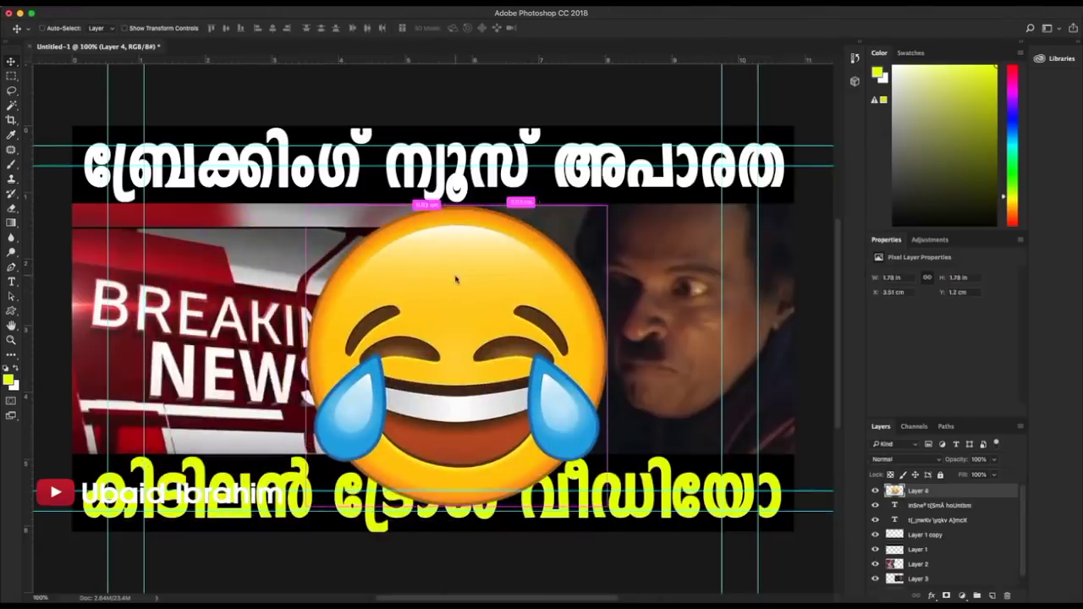
drag(607, 206, 481, 345)
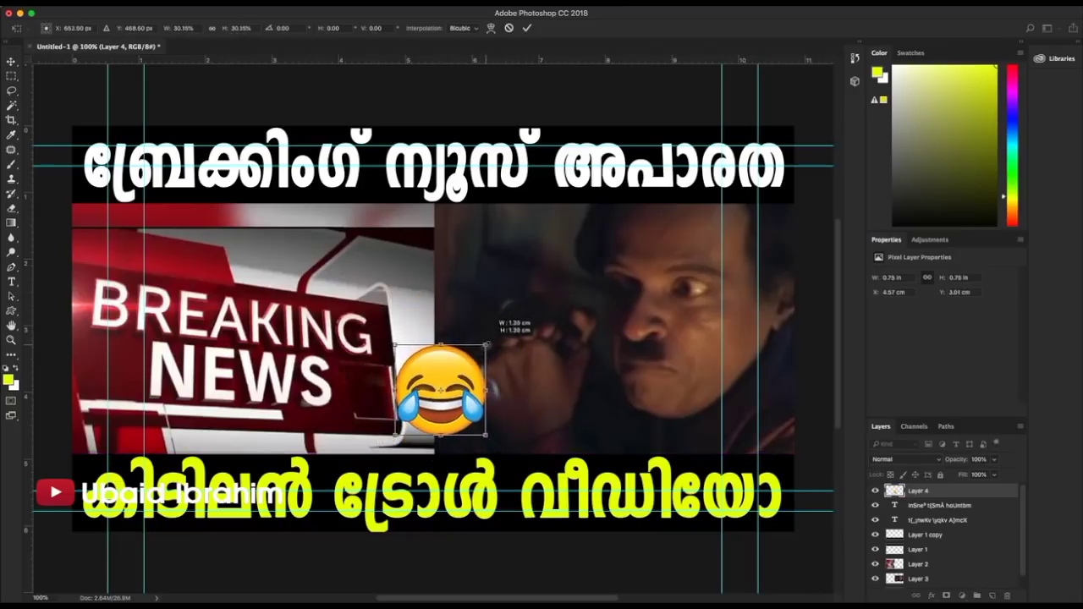
drag(428, 375, 433, 388)
key(Return)
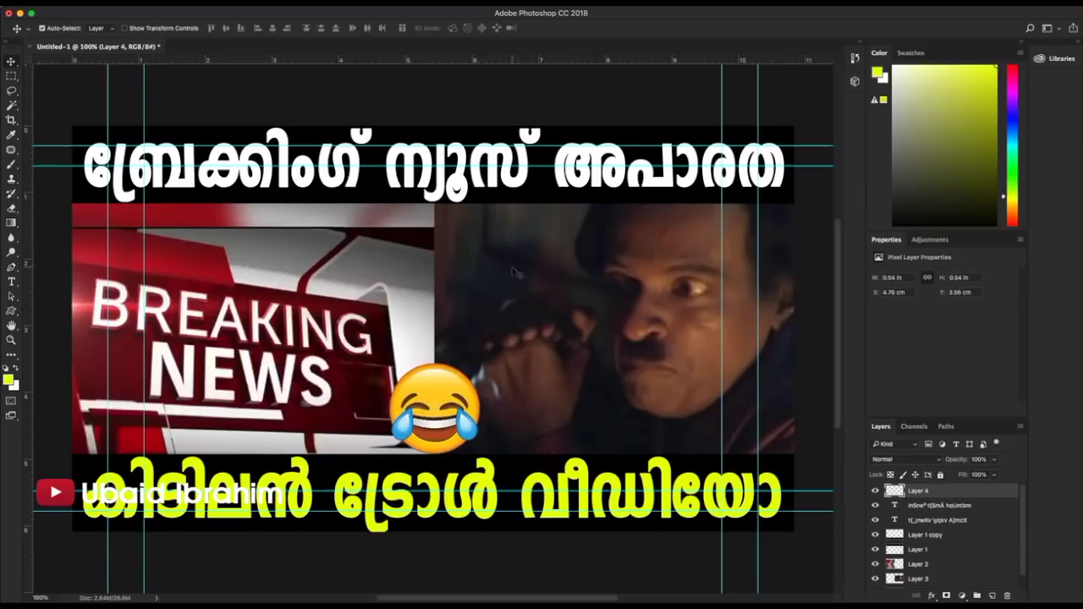